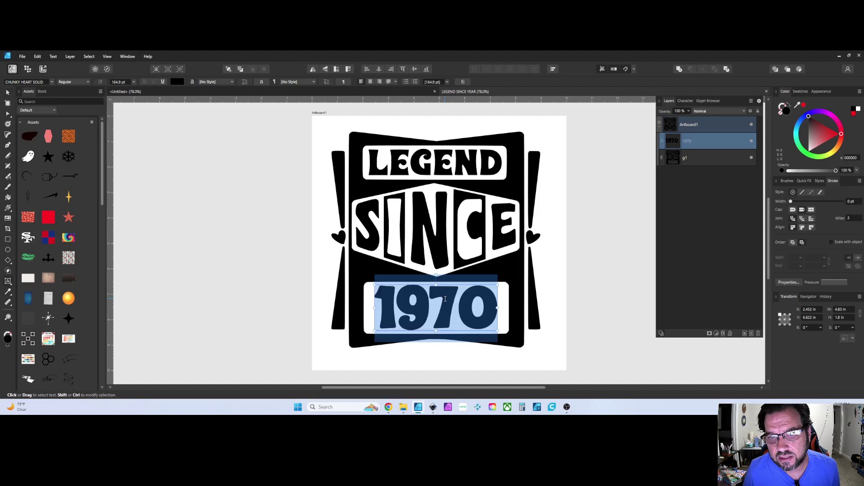
# Try the year text as 1971, and restore its last digit to 0.
pyautogui.click(447, 299)
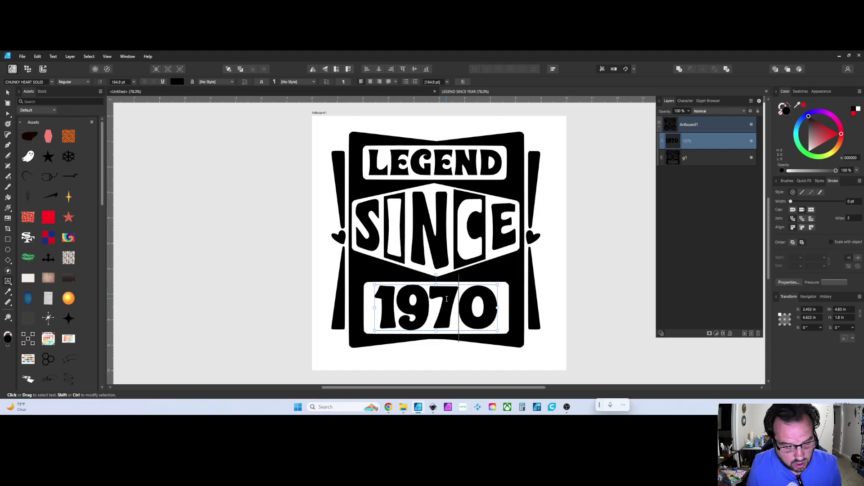
pyautogui.press('Right')
pyautogui.press('BackSpace')
pyautogui.write('1')
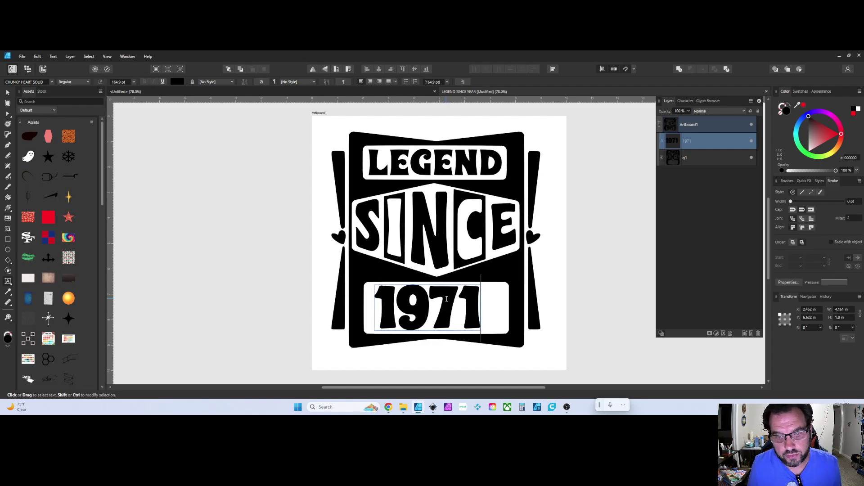
pyautogui.press('BackSpace')
pyautogui.write('0')
pyautogui.press('Escape')
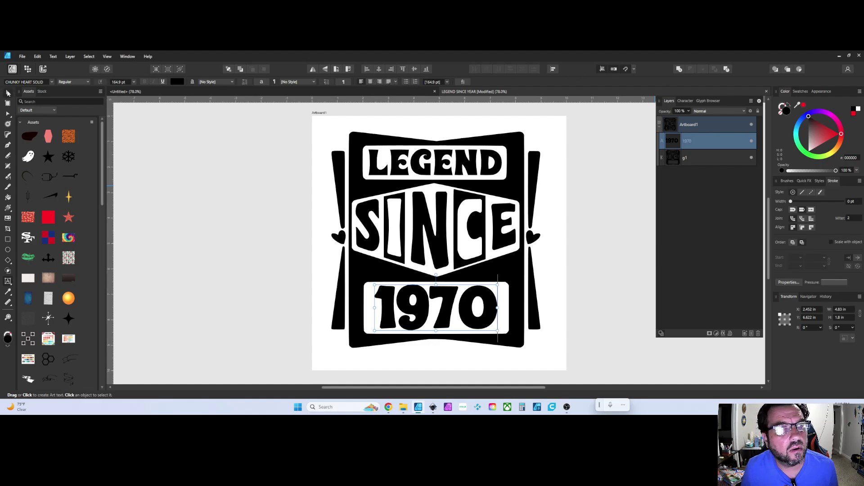
# Convert the 1970 text to curves and merge its digits with the g1 artwork into a single shape.
pyautogui.click(8, 94)
pyautogui.click(592, 82)
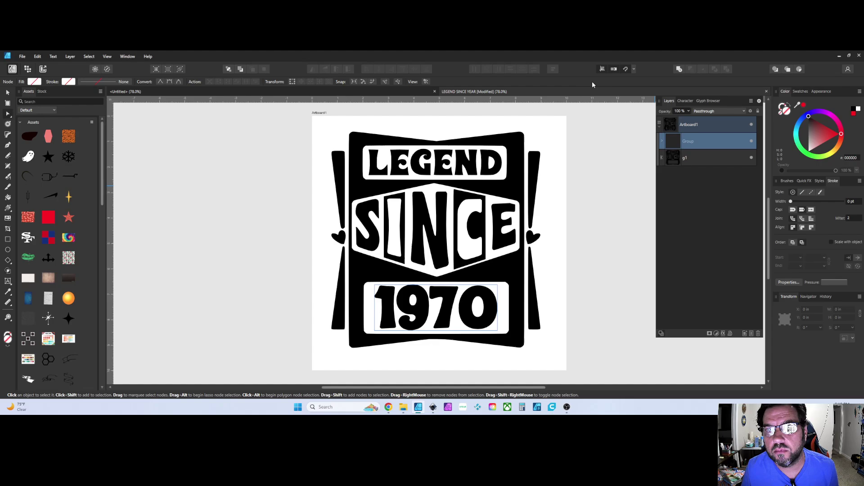
pyautogui.click(679, 70)
pyautogui.keyDown('shift'); pyautogui.click(696, 156); pyautogui.keyUp('shift')
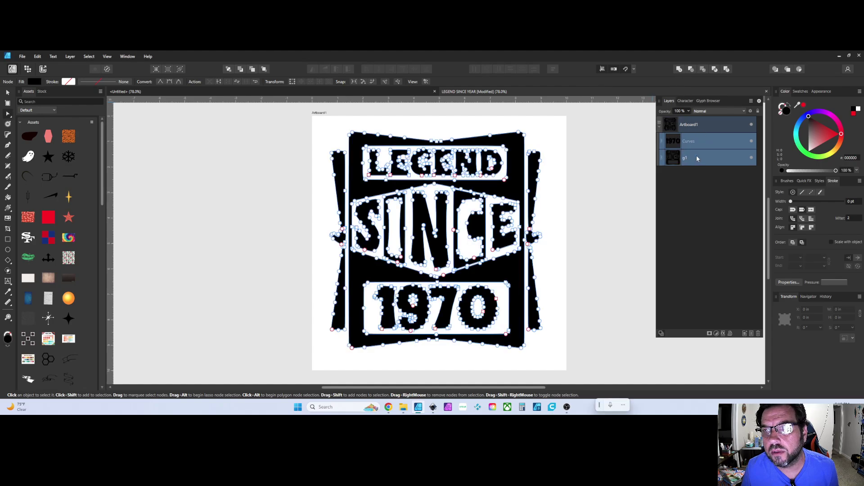
pyautogui.click(686, 66)
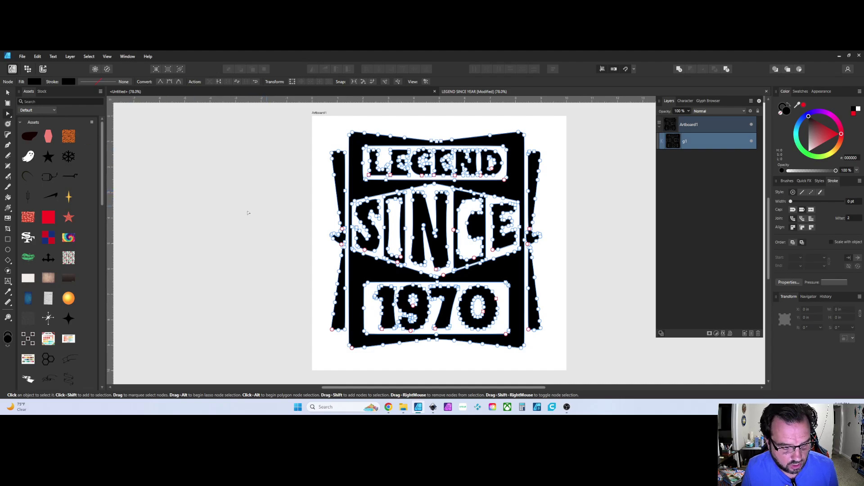
# Try deleting the nodes of the small heart on the artwork's left edge, and undo the deletion.
pyautogui.click(8, 92)
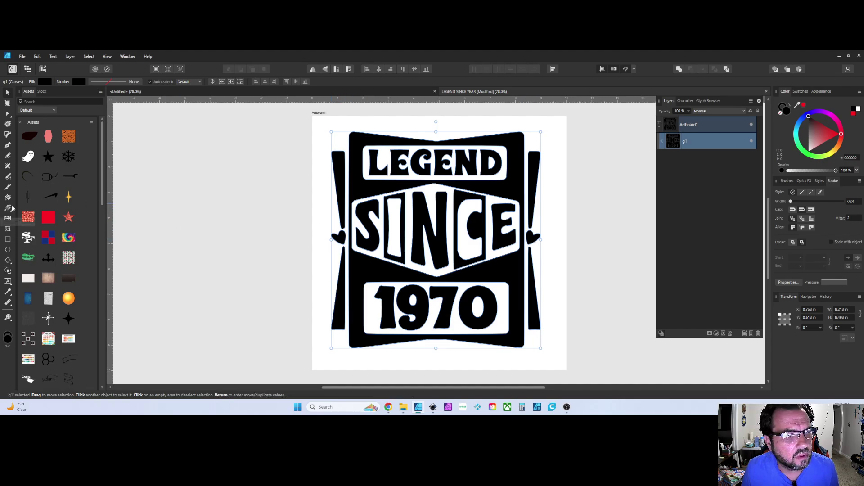
pyautogui.click(8, 117)
pyautogui.scroll(4, 337, 224)
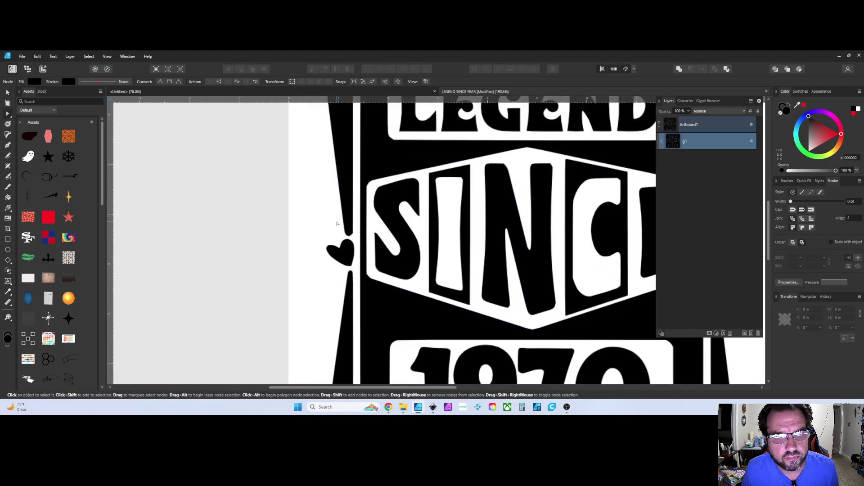
pyautogui.scroll(4, 337, 234)
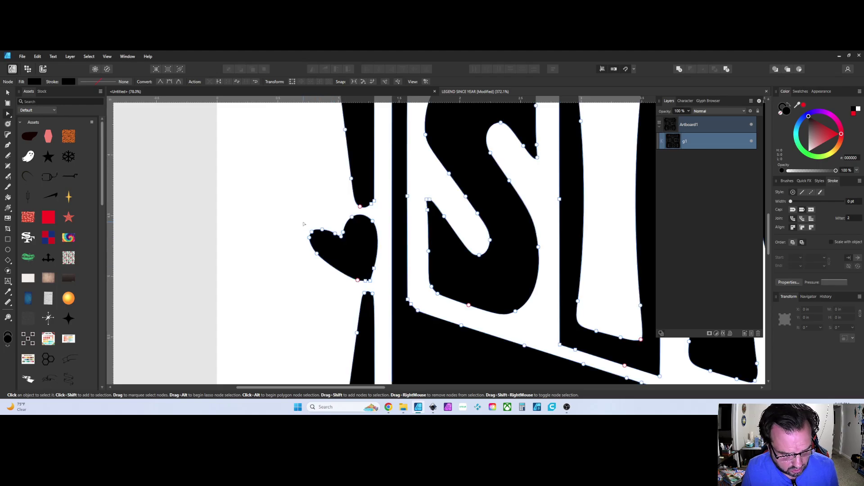
pyautogui.moveTo(333, 219)
pyautogui.mouseDown()
pyautogui.moveTo(299, 223)
pyautogui.moveTo(294, 246)
pyautogui.moveTo(313, 280)
pyautogui.moveTo(370, 286)
pyautogui.moveTo(380, 282)
pyautogui.moveTo(392, 226)
pyautogui.moveTo(387, 212)
pyautogui.moveTo(341, 215)
pyautogui.mouseUp()
pyautogui.press('Delete')
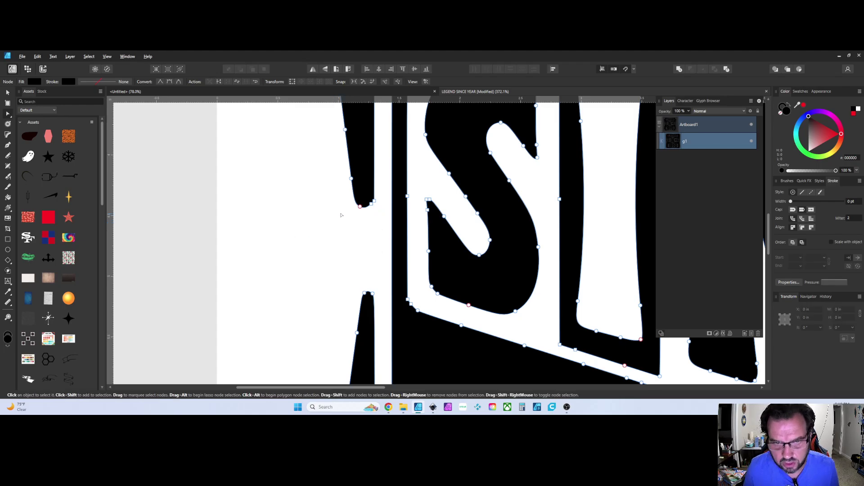
pyautogui.hotkey('ctrl', 'z')
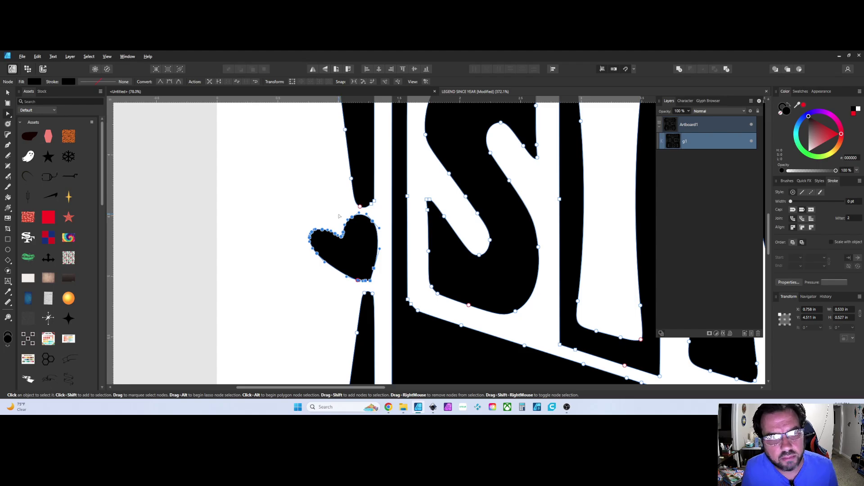
pyautogui.moveTo(343, 163); pyautogui.dragTo(372, 216)
pyautogui.moveTo(271, 212); pyautogui.dragTo(385, 293)
pyautogui.moveTo(291, 222); pyautogui.dragTo(351, 257)
pyautogui.click(287, 207)
pyautogui.scroll(-4, 385, 247)
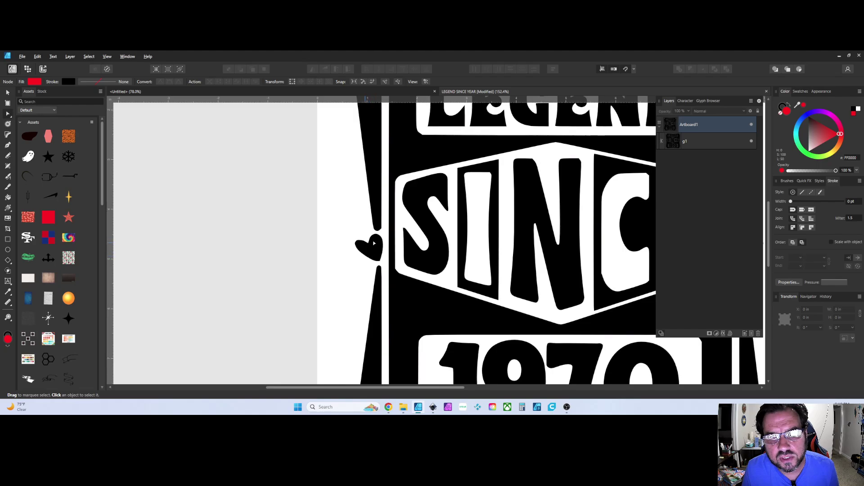
pyautogui.scroll(-4, 417, 225)
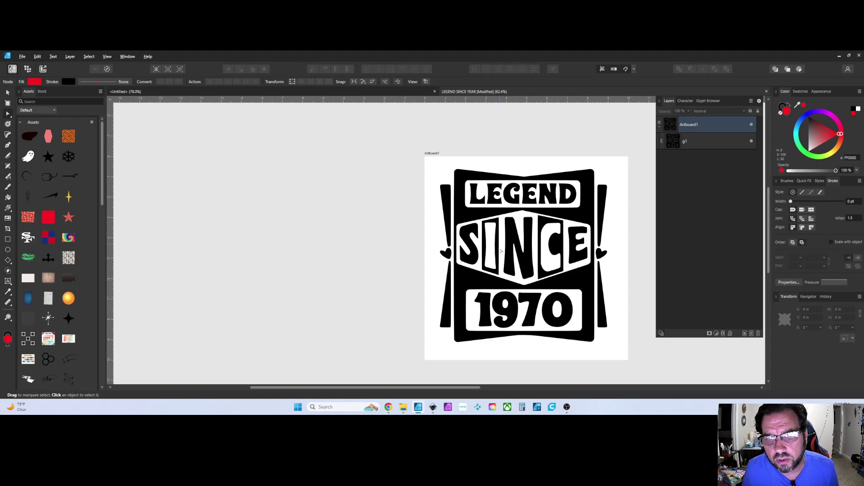
pyautogui.scroll(3, 501, 251)
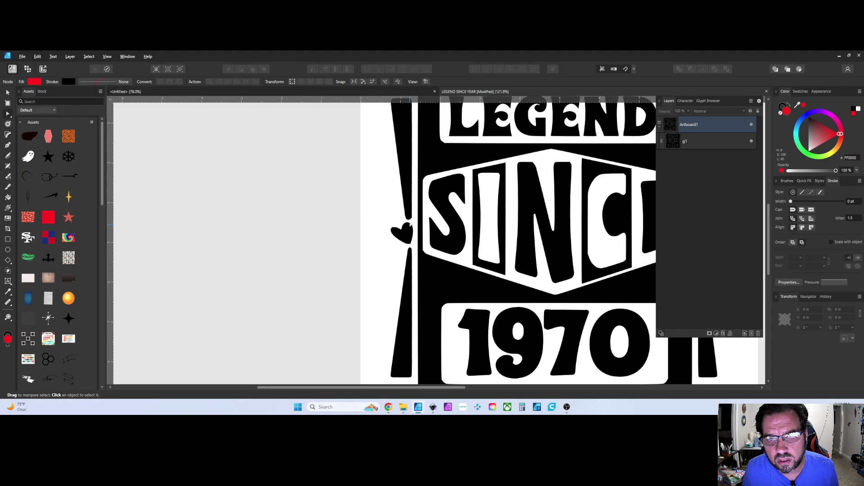
pyautogui.scroll(3, 409, 211)
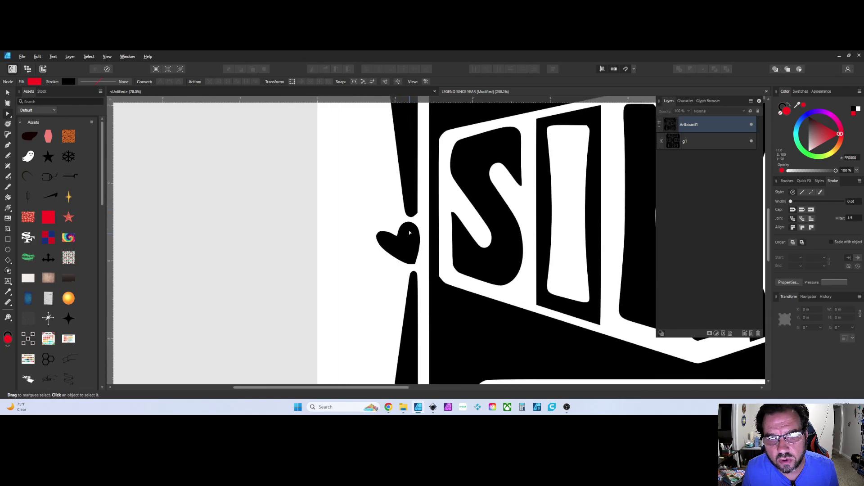
# Try filling the left heart with red using Vector Flood Fill, first without and again with the artwork selected, undoing each fill.
pyautogui.click(8, 198)
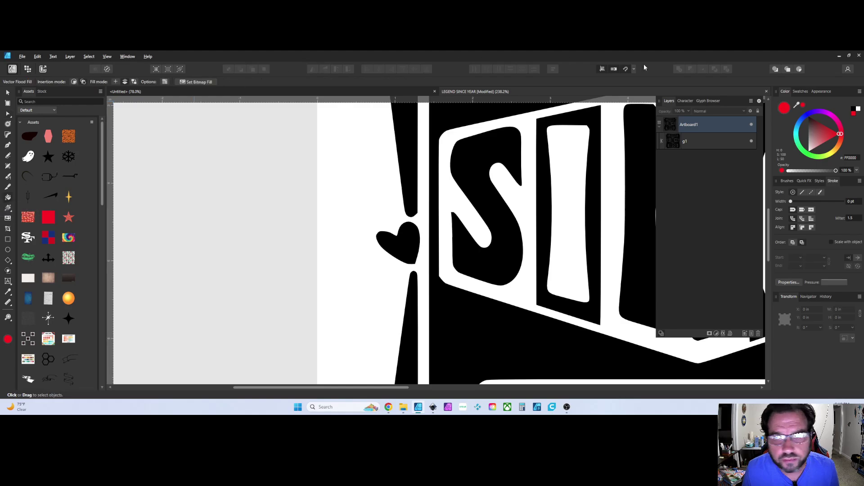
pyautogui.click(408, 240)
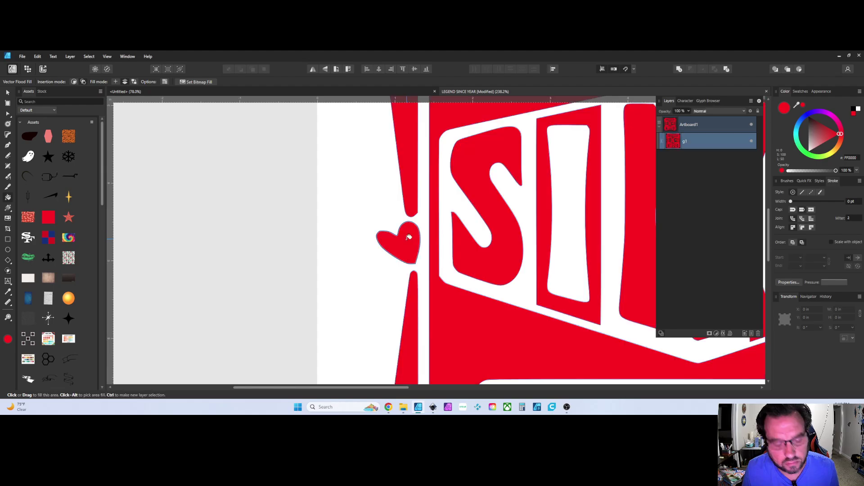
pyautogui.hotkey('ctrl', 'z')
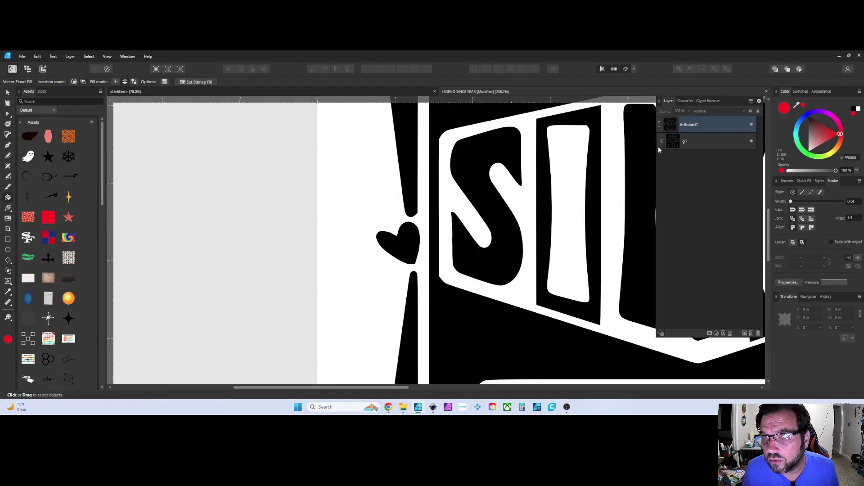
pyautogui.click(666, 144)
pyautogui.click(413, 242)
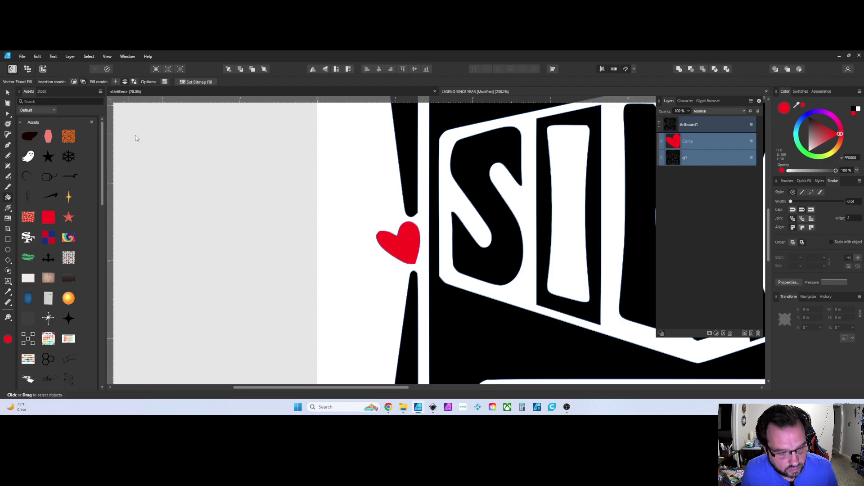
pyautogui.hotkey('ctrl', 'z')
# Fill the small hearts on both sides of the design with red using Vector Flood Fill.
pyautogui.click(7, 94)
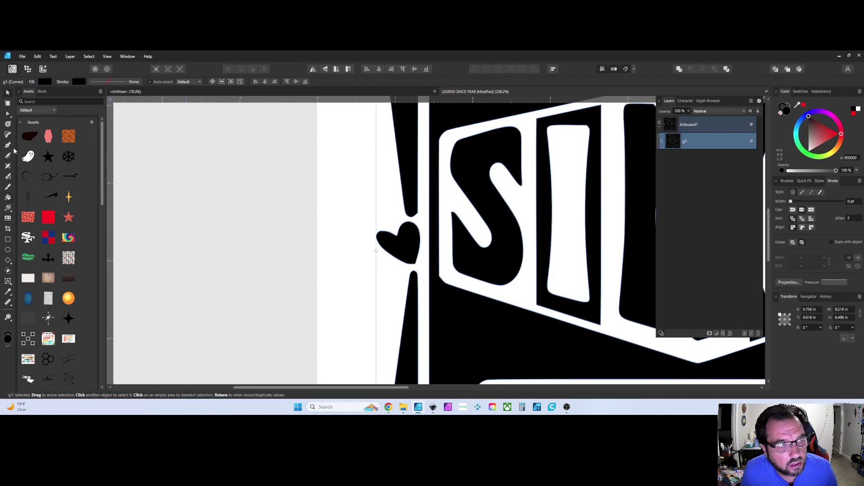
pyautogui.click(7, 197)
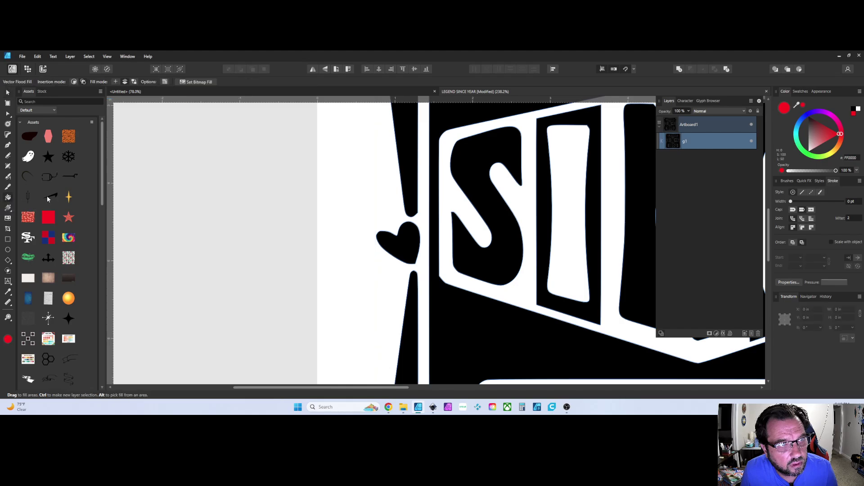
pyautogui.click(405, 245)
pyautogui.scroll(-3, 383, 216)
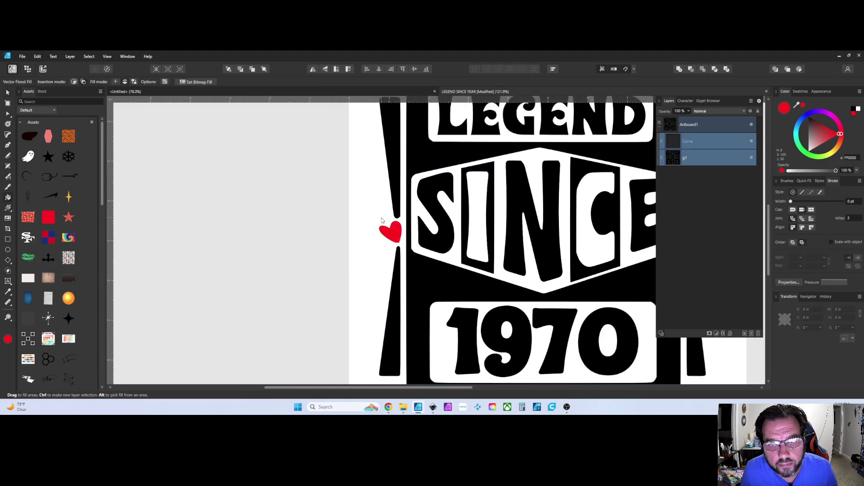
pyautogui.moveTo(383, 216); pyautogui.dragTo(328, 199)
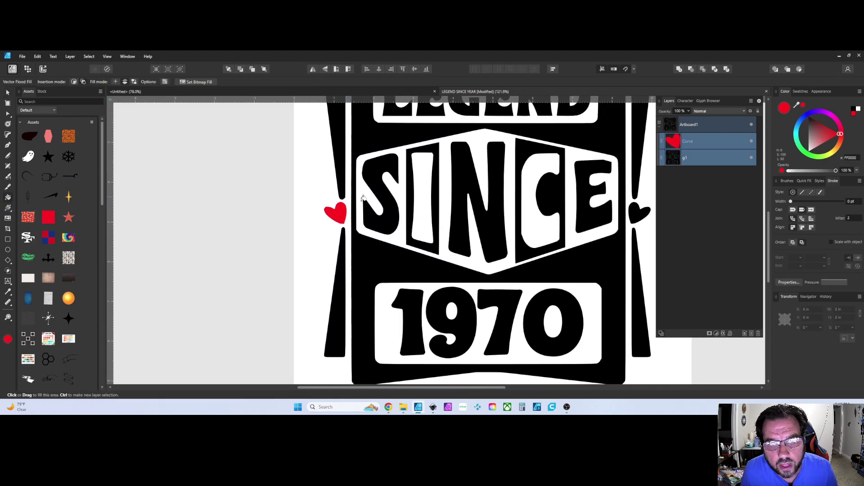
pyautogui.click(639, 212)
pyautogui.moveTo(606, 215); pyautogui.dragTo(544, 201)
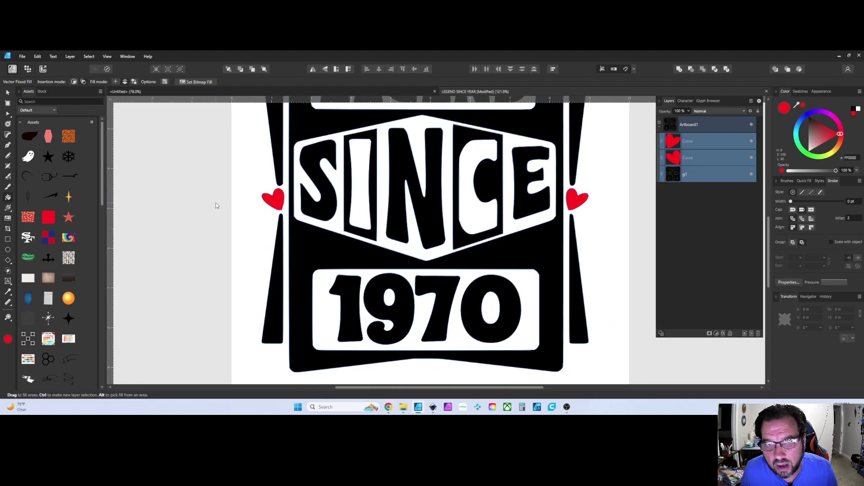
# Merge the two red heart shapes and subtract them from the g1 artwork to remove both hearts.
pyautogui.keyDown('shift'); pyautogui.click(697, 158); pyautogui.keyUp('shift')
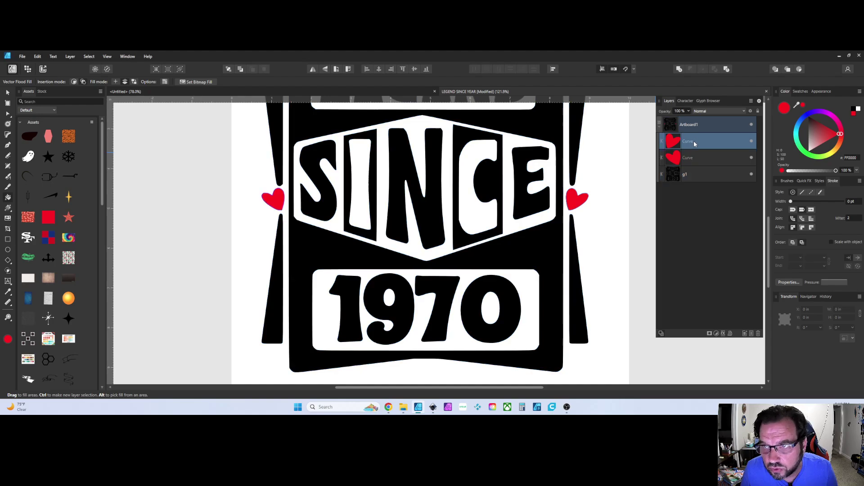
pyautogui.click(681, 71)
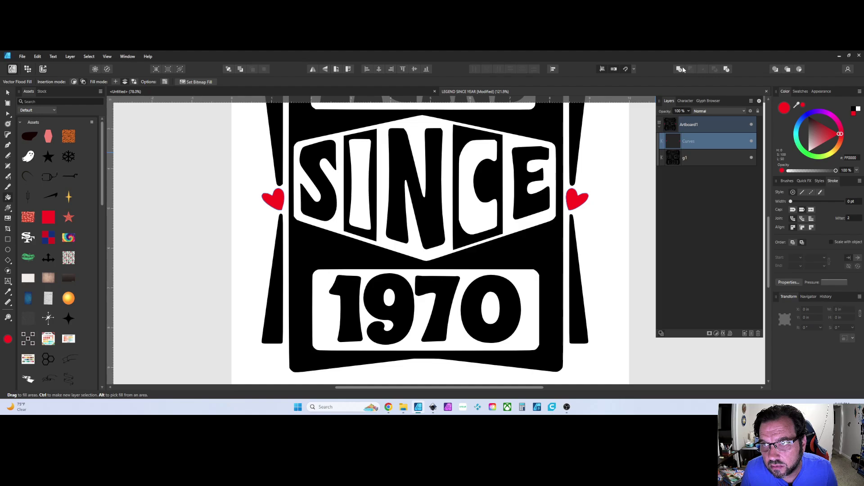
pyautogui.keyDown('shift'); pyautogui.click(689, 158); pyautogui.keyUp('shift')
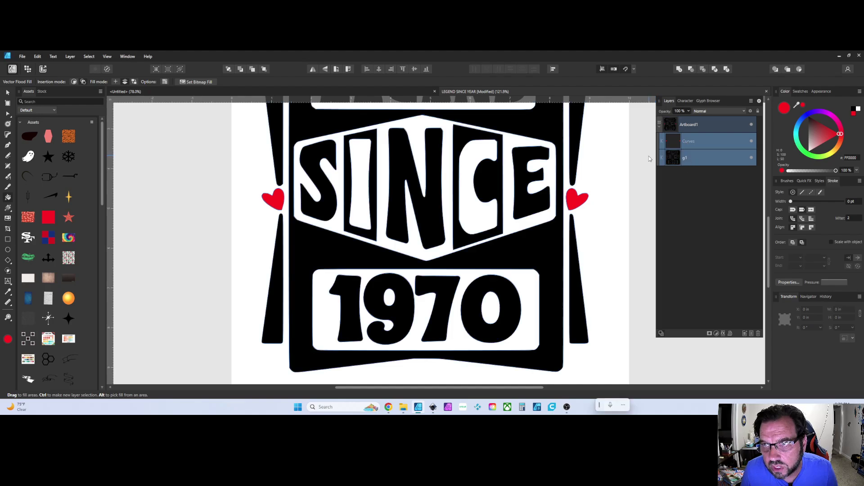
pyautogui.click(692, 69)
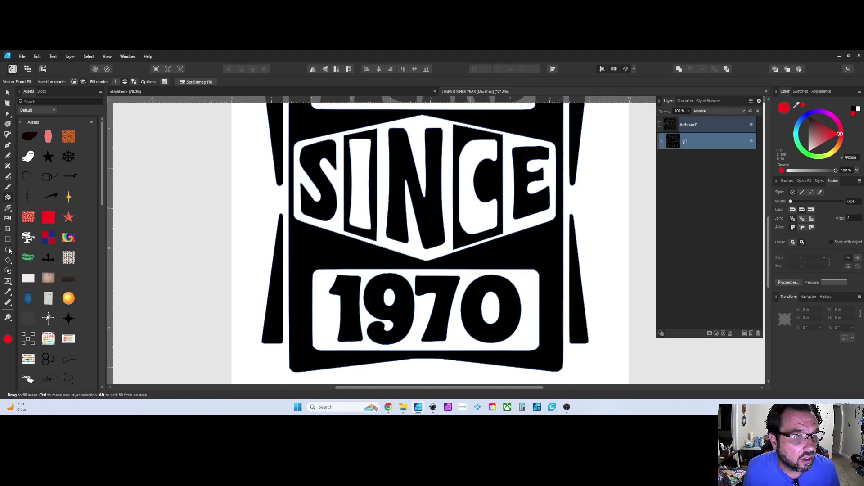
# Draw a red five-point star about 0.99 in wide beside the artwork's left edge.
pyautogui.click(8, 260)
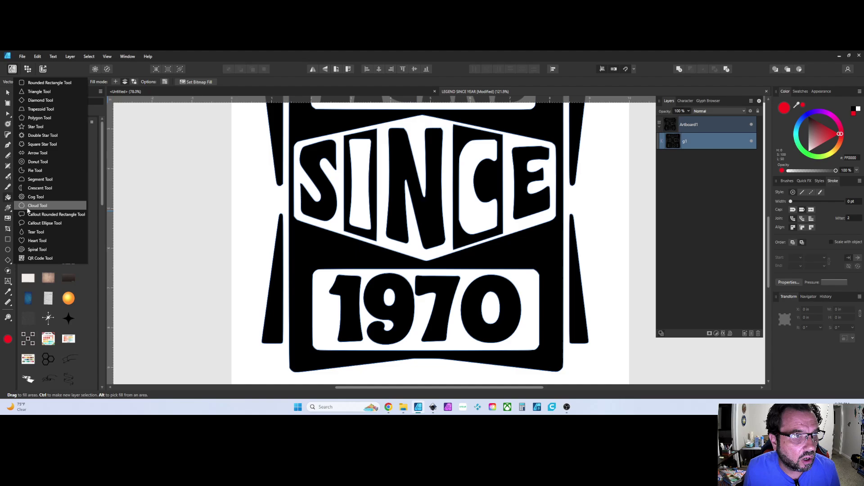
pyautogui.click(34, 126)
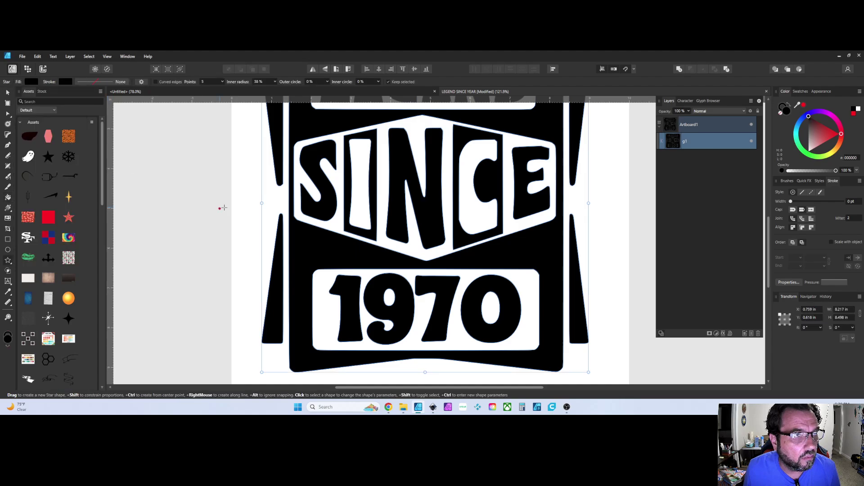
pyautogui.moveTo(207, 182); pyautogui.dragTo(247, 222)
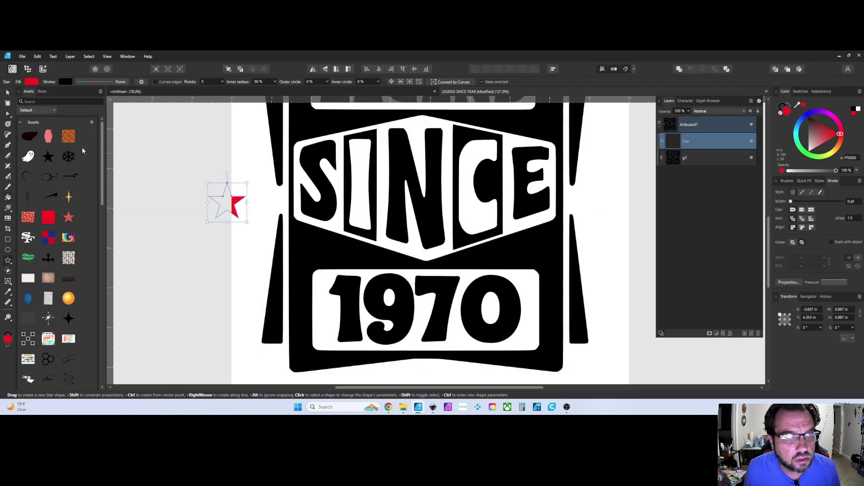
pyautogui.click(7, 92)
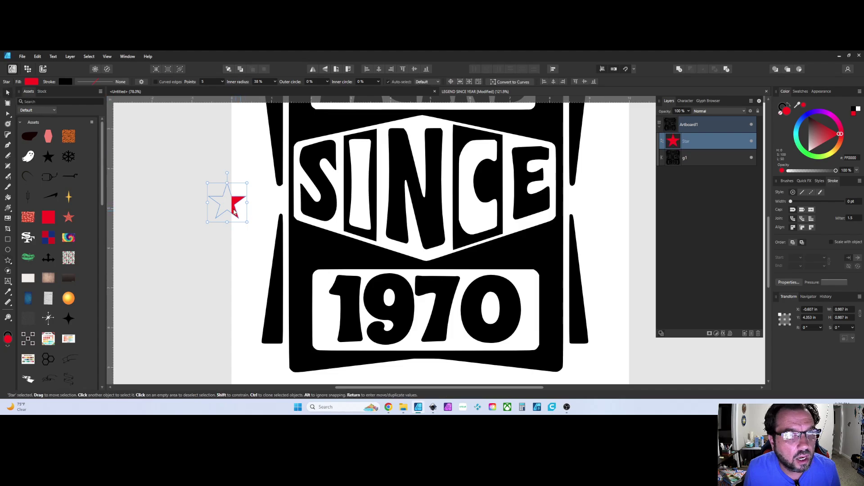
# Fit the star into the left heart's gap at about 0.55 in wide, rotated about 11°, and fill it black.
pyautogui.moveTo(232, 207); pyautogui.dragTo(285, 207)
pyautogui.scroll(3, 271, 195)
pyautogui.moveTo(281, 171); pyautogui.dragTo(275, 171)
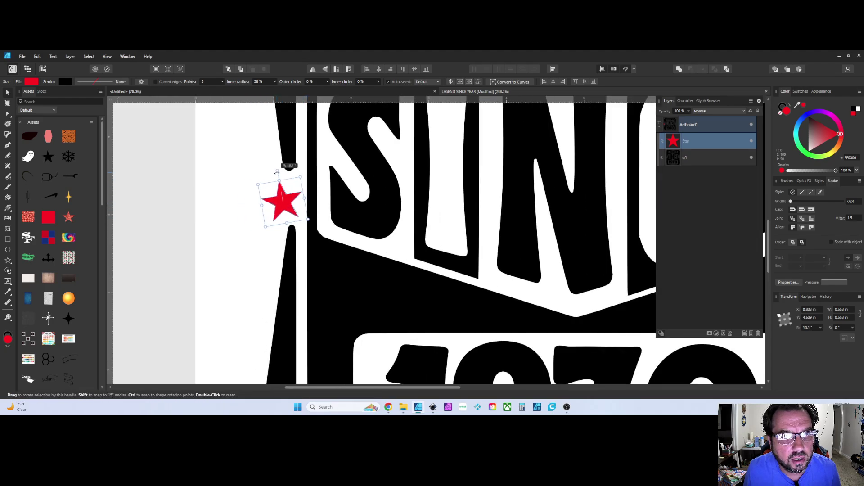
pyautogui.moveTo(289, 203); pyautogui.dragTo(288, 201)
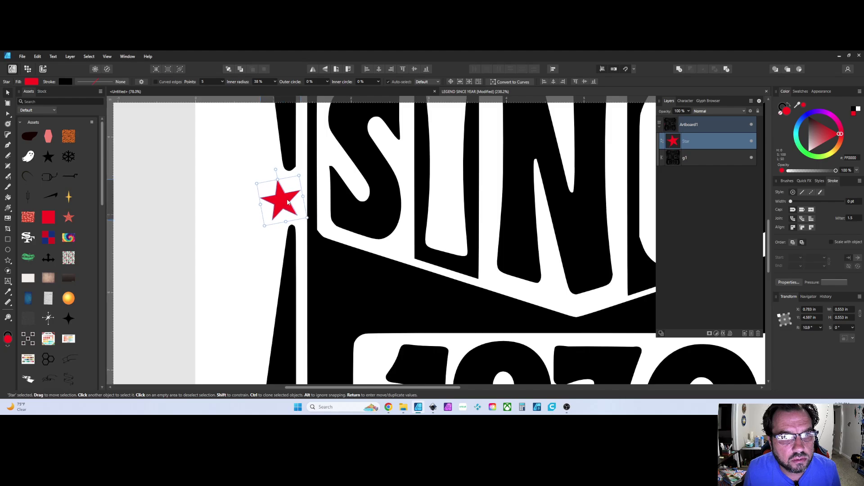
pyautogui.moveTo(825, 136); pyautogui.dragTo(789, 114)
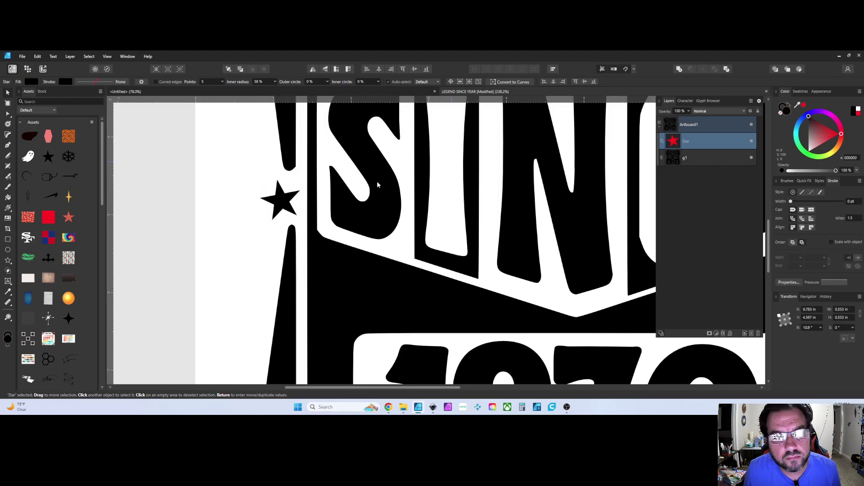
# Duplicate the black star into the right heart's gap and rotate the copy to about -17°.
pyautogui.scroll(-3, 230, 182)
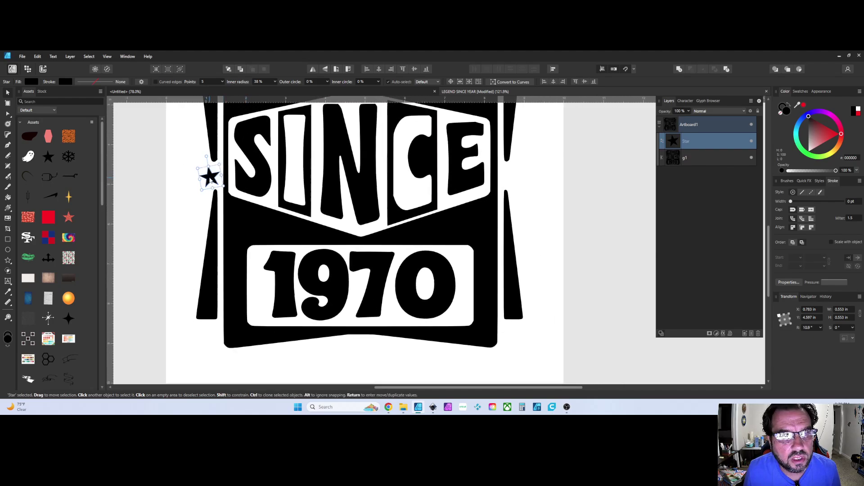
pyautogui.moveTo(212, 180); pyautogui.dragTo(512, 186)
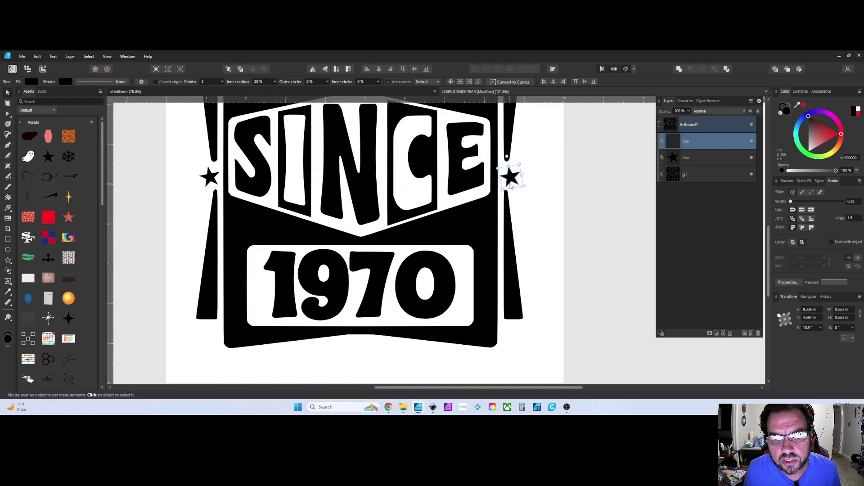
pyautogui.scroll(1, 512, 155)
pyautogui.moveTo(507, 153); pyautogui.dragTo(519, 154)
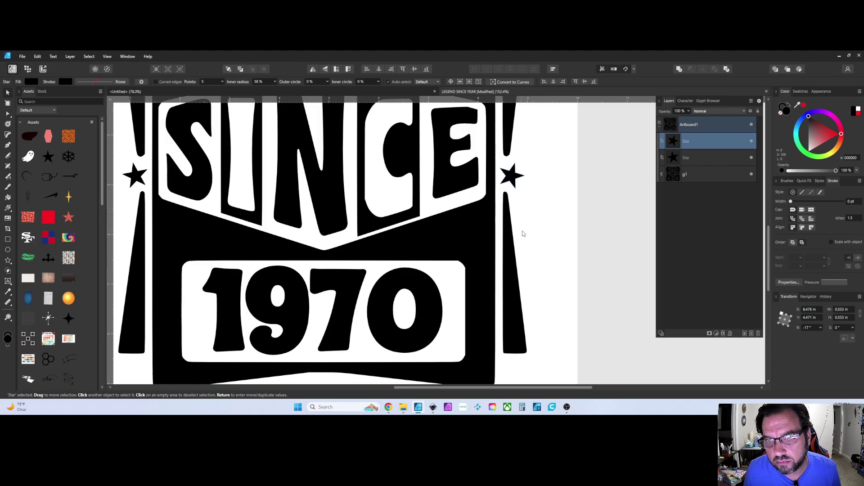
pyautogui.hscroll(-3, 522, 233)
pyautogui.moveTo(581, 218); pyautogui.dragTo(523, 242)
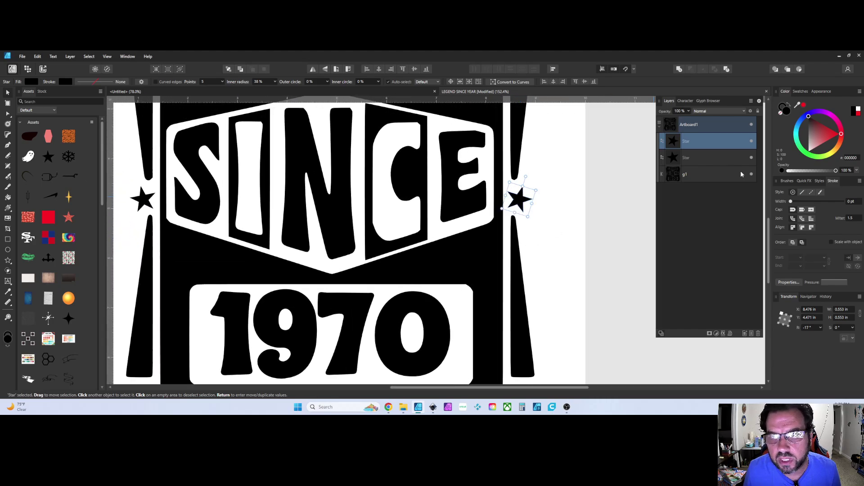
# Merge both stars with the g1 artwork into a single shape.
pyautogui.keyDown('shift'); pyautogui.click(709, 173); pyautogui.keyUp('shift')
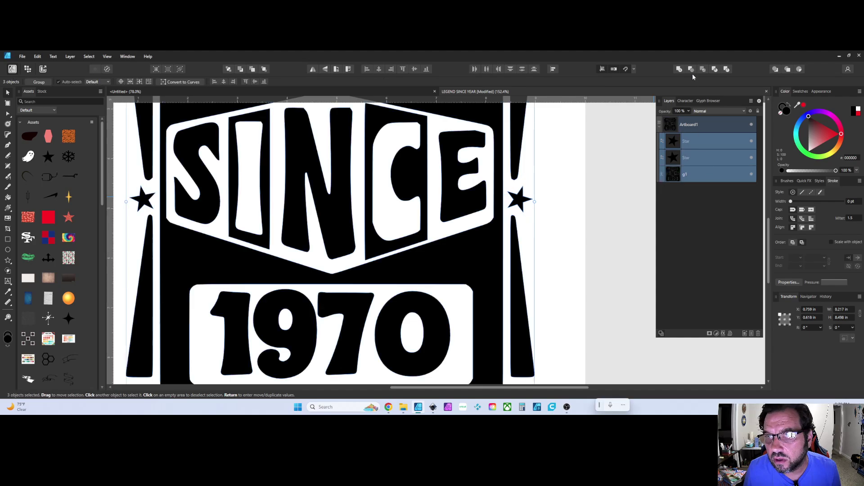
pyautogui.click(679, 72)
pyautogui.scroll(-4, 489, 256)
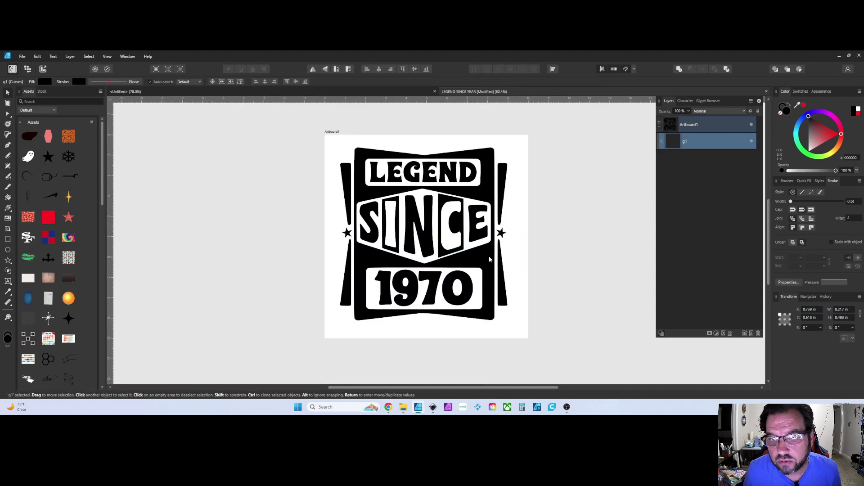
pyautogui.scroll(2, 444, 209)
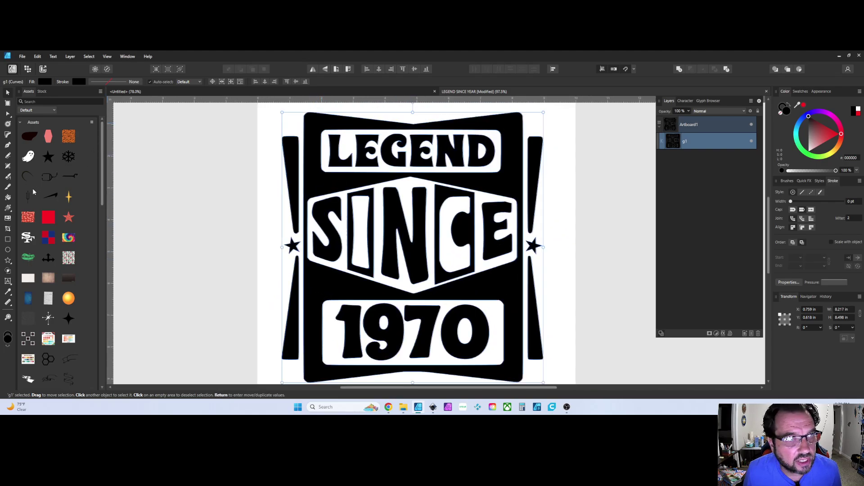
# Place the Retro Boho colour palette image from the assets just beside the artboard's right edge, about 6.72 in wide.
pyautogui.click(7, 198)
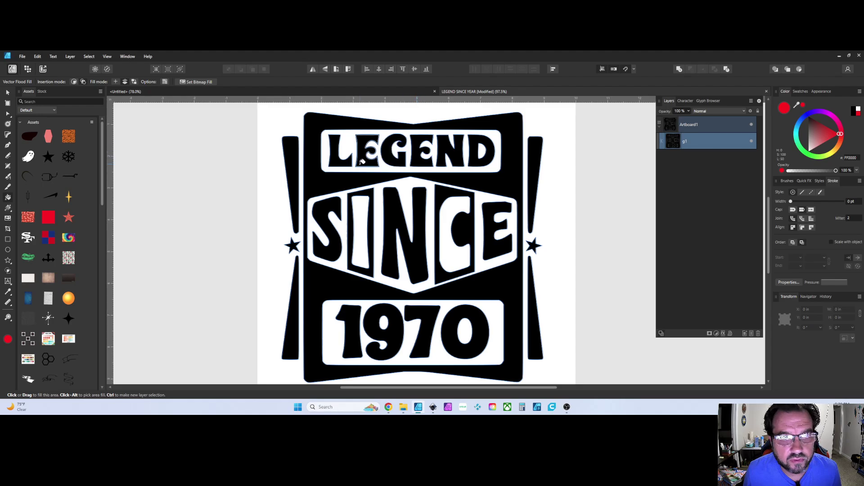
pyautogui.scroll(-1, 225, 180)
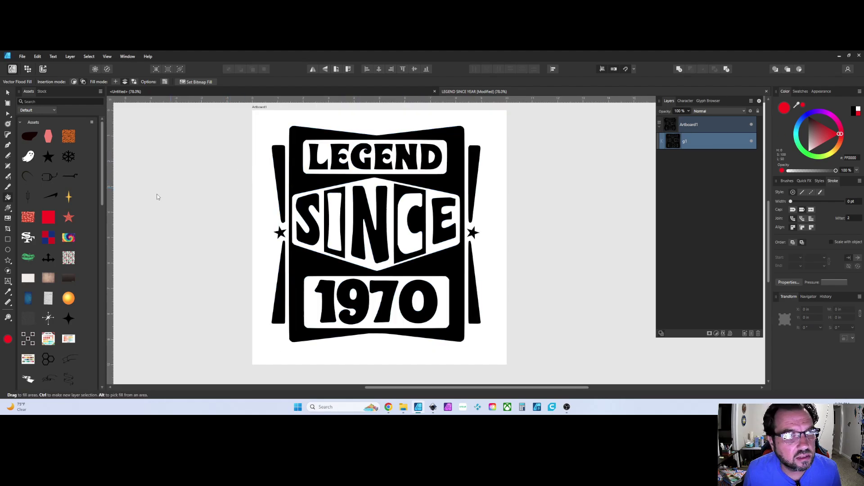
pyautogui.scroll(-3, 54, 263)
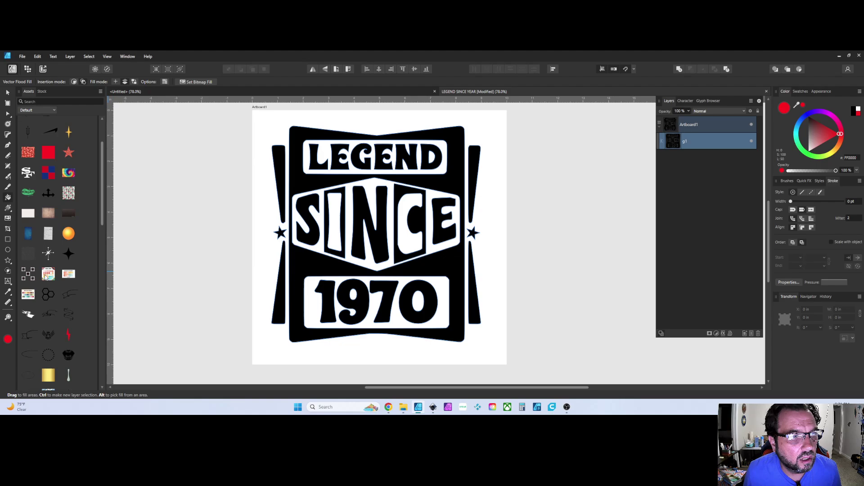
pyautogui.click(46, 276)
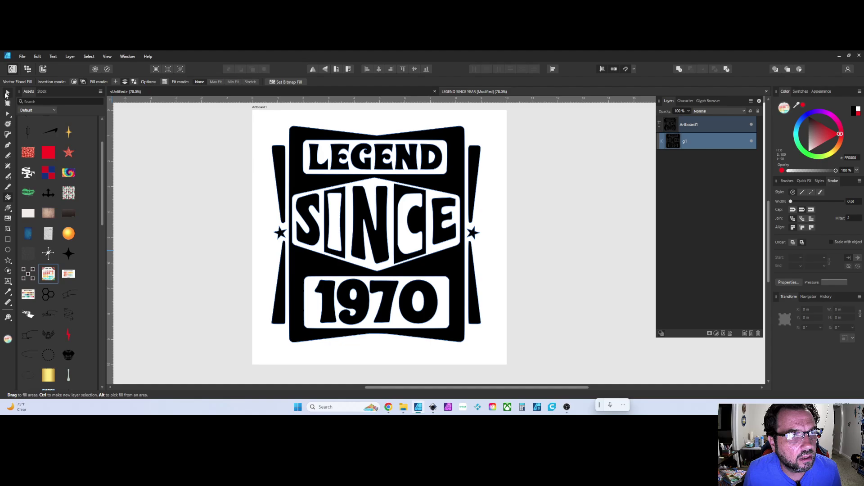
pyautogui.click(6, 94)
pyautogui.moveTo(49, 275); pyautogui.dragTo(441, 217)
pyautogui.scroll(-2, 212, 210)
pyautogui.scroll(-3, 212, 209)
pyautogui.scroll(5, 319, 220)
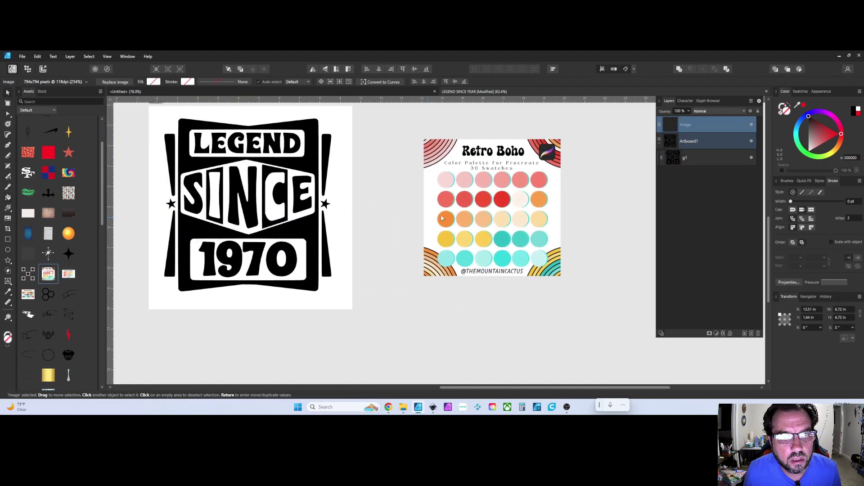
pyautogui.scroll(1, 335, 229)
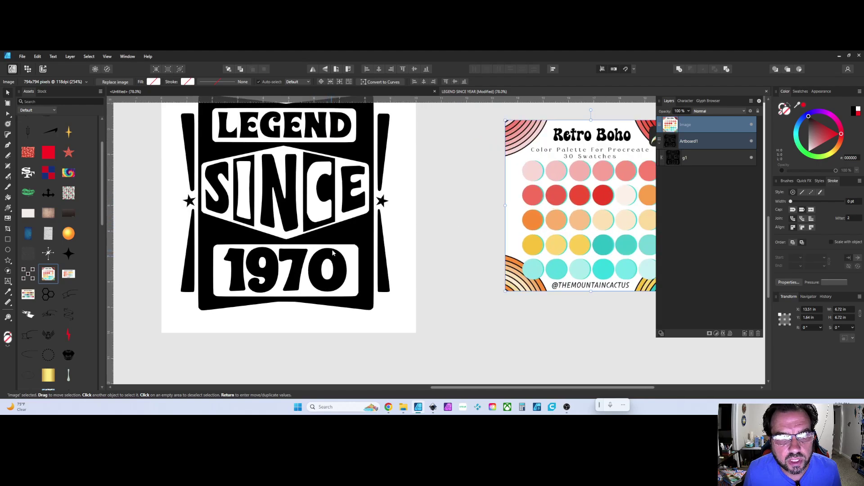
pyautogui.moveTo(560, 194); pyautogui.dragTo(486, 177)
# Sample a salmon pink from the Retro Boho palette as the Vector Flood Fill colour.
pyautogui.click(7, 198)
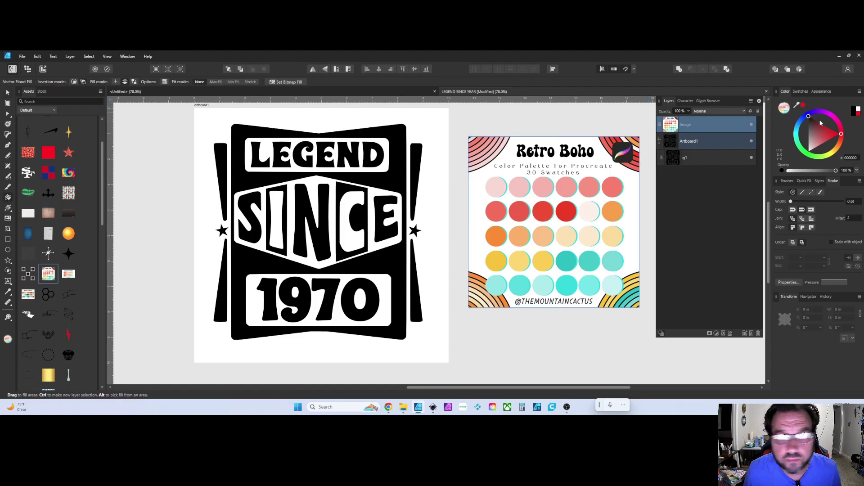
pyautogui.moveTo(799, 107); pyautogui.dragTo(582, 151)
pyautogui.click(803, 105)
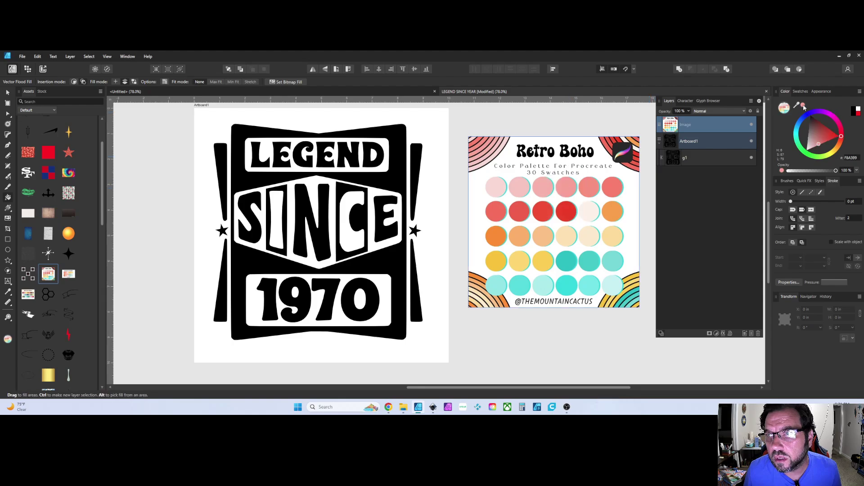
# Fill both E's in LEGEND and the I and C panels in SINCE with the sampled pink, using g1 as the source.
pyautogui.click(278, 160)
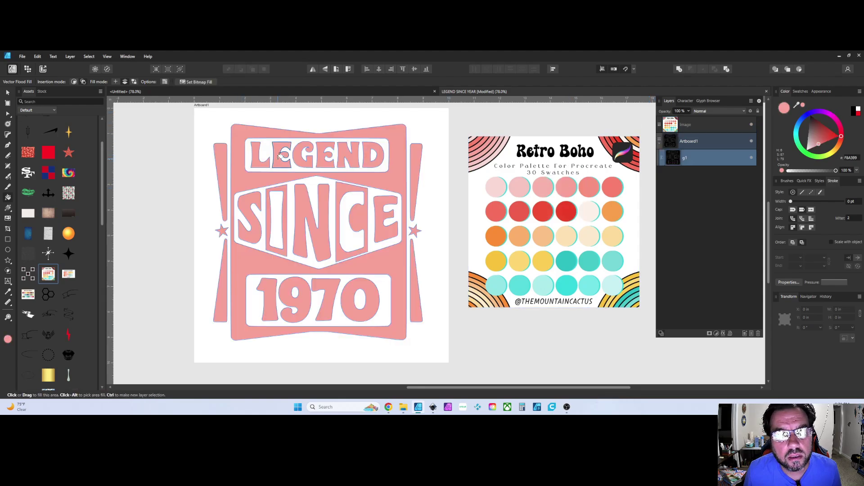
pyautogui.hotkey('ctrl', 'z')
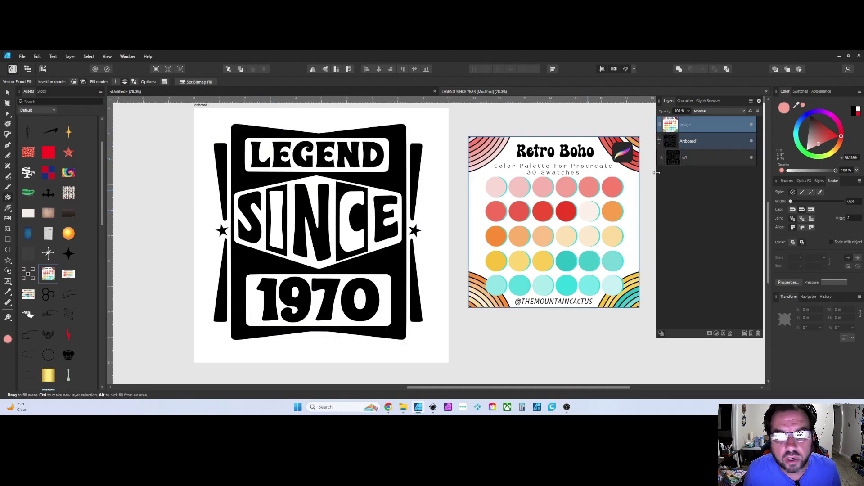
pyautogui.click(690, 158)
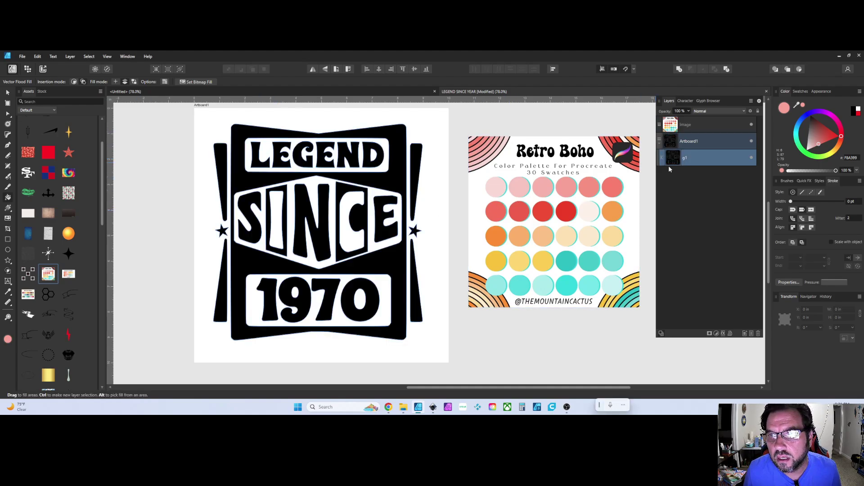
pyautogui.click(282, 158)
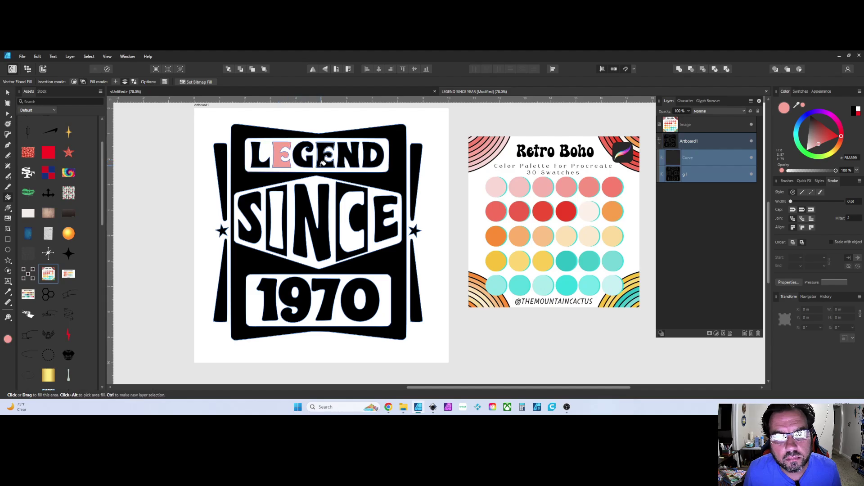
pyautogui.click(326, 157)
pyautogui.click(365, 222)
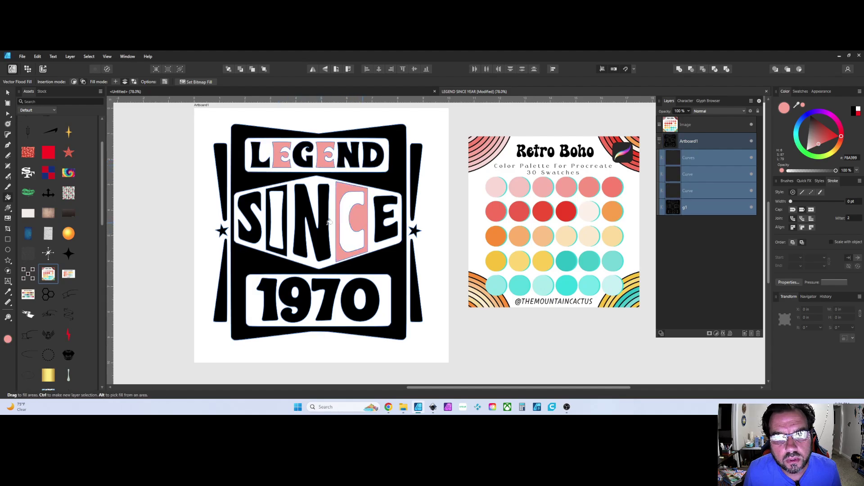
pyautogui.click(276, 216)
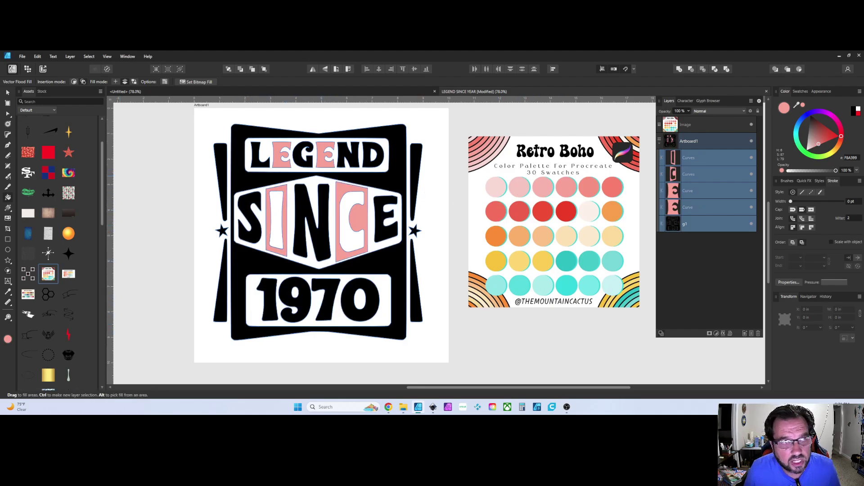
pyautogui.click(7, 93)
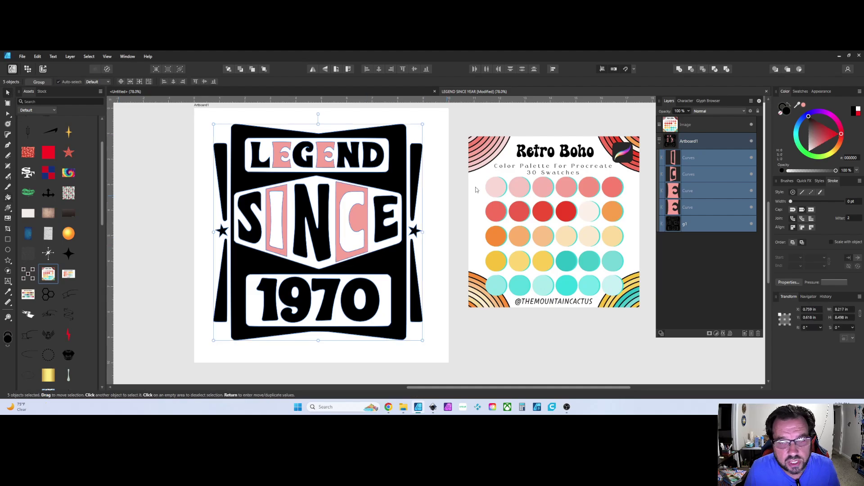
pyautogui.click(516, 196)
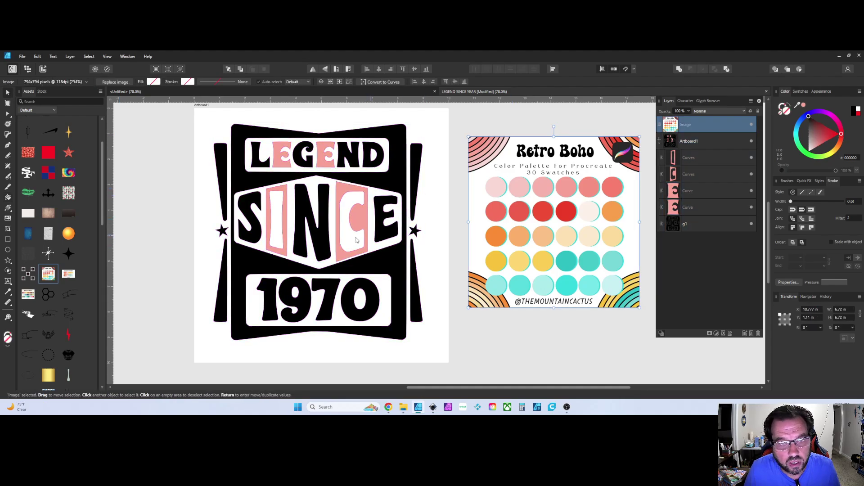
pyautogui.moveTo(284, 232); pyautogui.dragTo(334, 227)
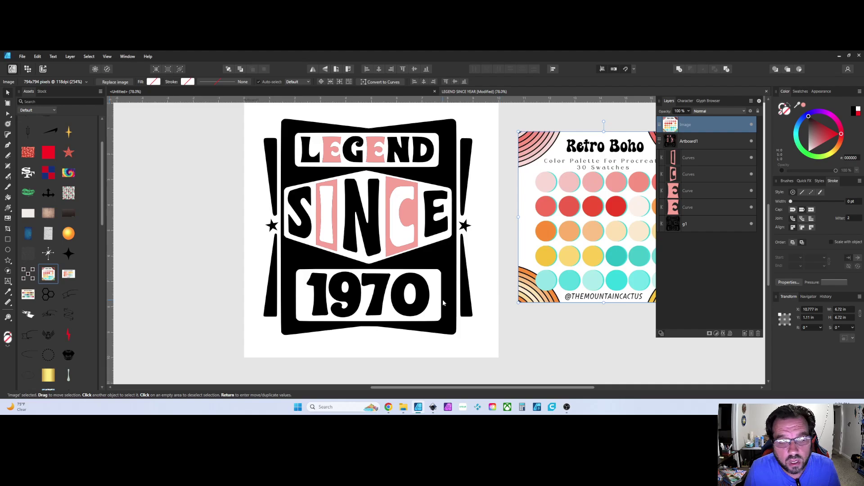
pyautogui.scroll(3, 341, 303)
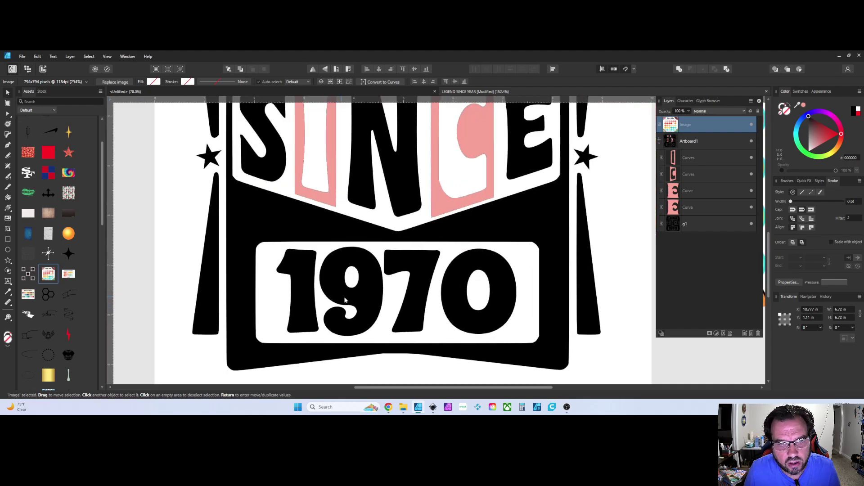
pyautogui.scroll(-4, 342, 299)
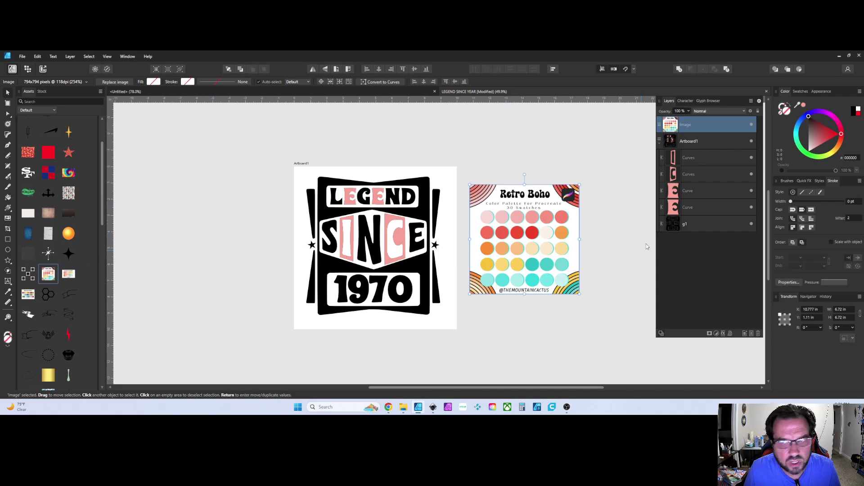
# Fill all four digits of 1970 in the g1 artwork with the same pink using Vector Flood Fill.
pyautogui.click(694, 224)
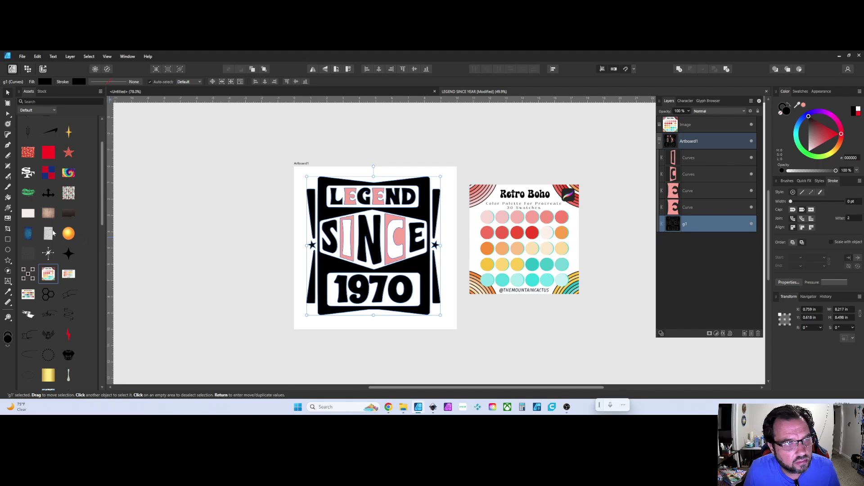
pyautogui.click(8, 207)
pyautogui.scroll(4, 412, 258)
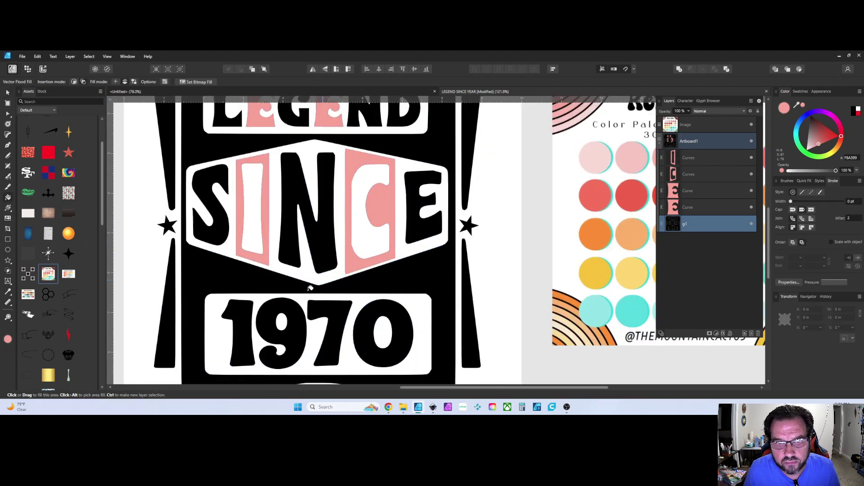
pyautogui.click(250, 326)
pyautogui.click(272, 322)
pyautogui.click(327, 317)
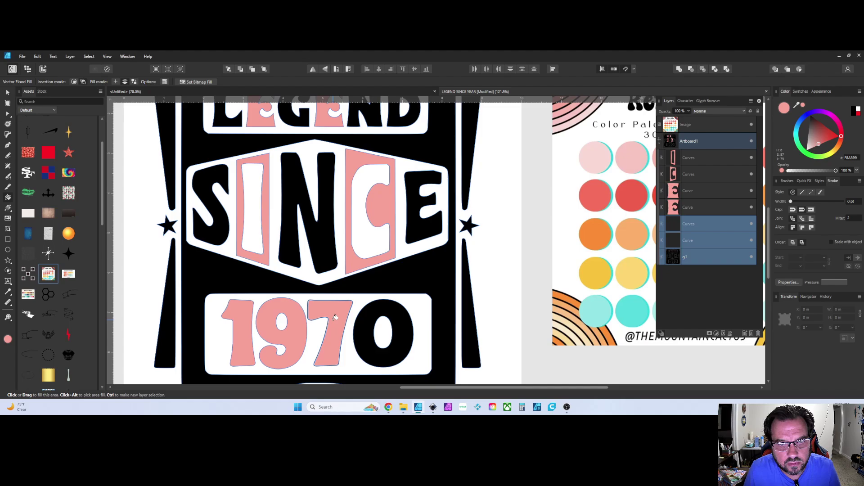
pyautogui.click(367, 317)
pyautogui.scroll(-5, 366, 317)
pyautogui.scroll(6, 465, 254)
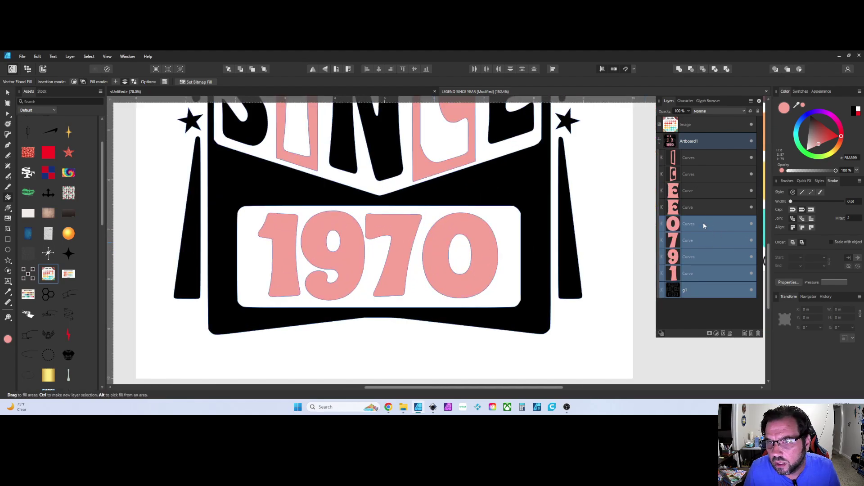
# Merge the four pink digit shapes of 1970 into one object and duplicate it.
pyautogui.click(703, 223)
pyautogui.keyDown('shift'); pyautogui.click(704, 271); pyautogui.keyUp('shift')
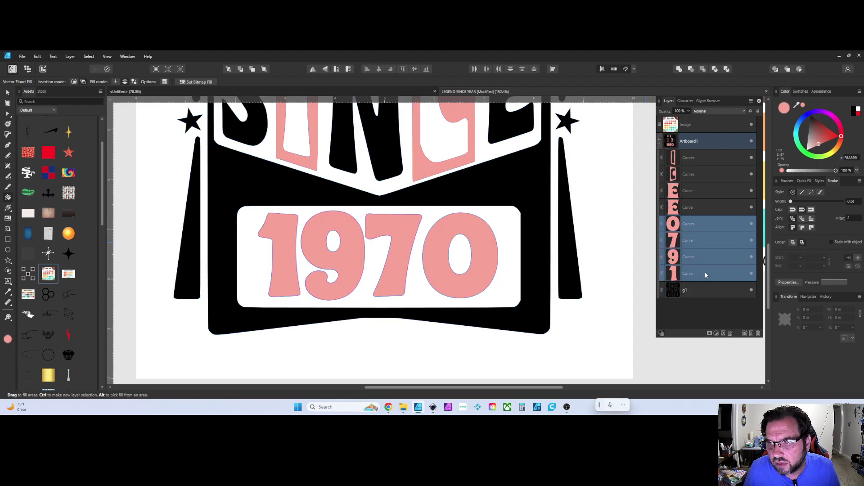
pyautogui.doubleClick(704, 224)
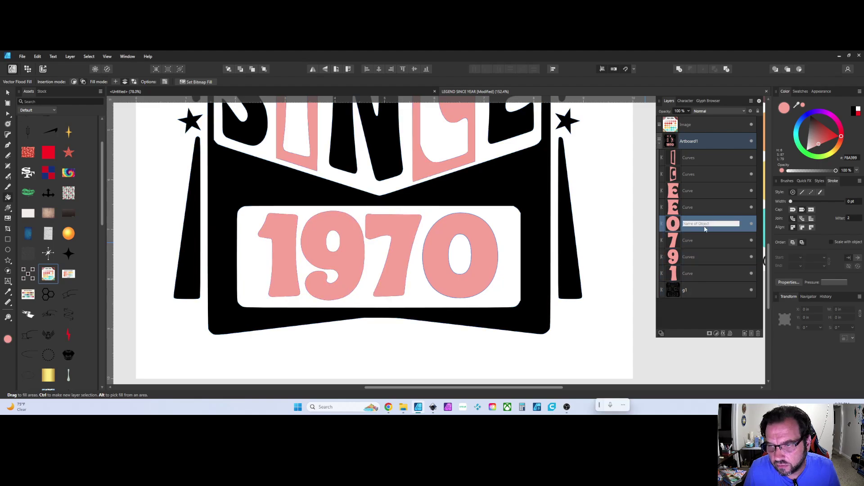
pyautogui.keyDown('shift'); pyautogui.click(698, 272); pyautogui.keyUp('shift')
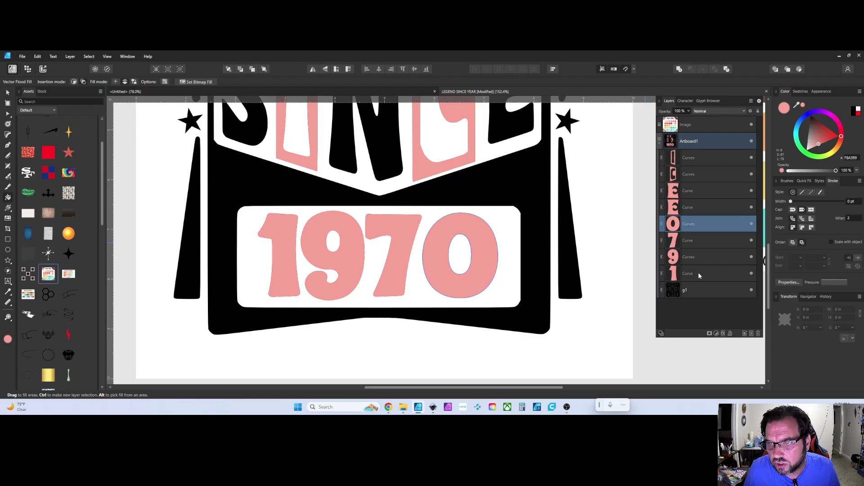
pyautogui.click(680, 69)
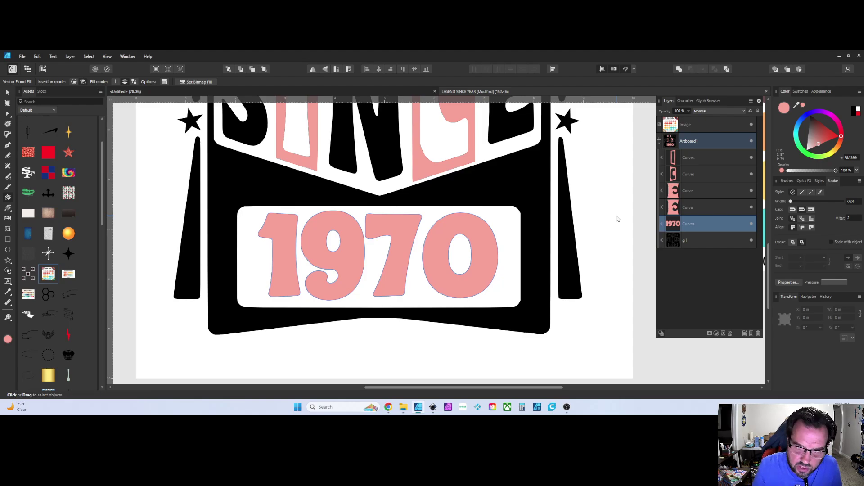
pyautogui.hotkey('ctrl', 'j')
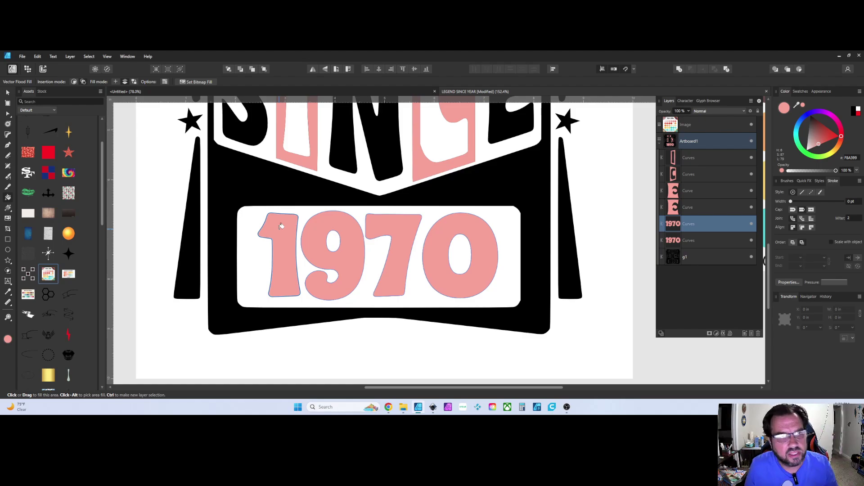
# Duplicate the complete black g1 artwork and place the copy beside the artboard, on the side opposite the palette.
pyautogui.scroll(-5, 577, 245)
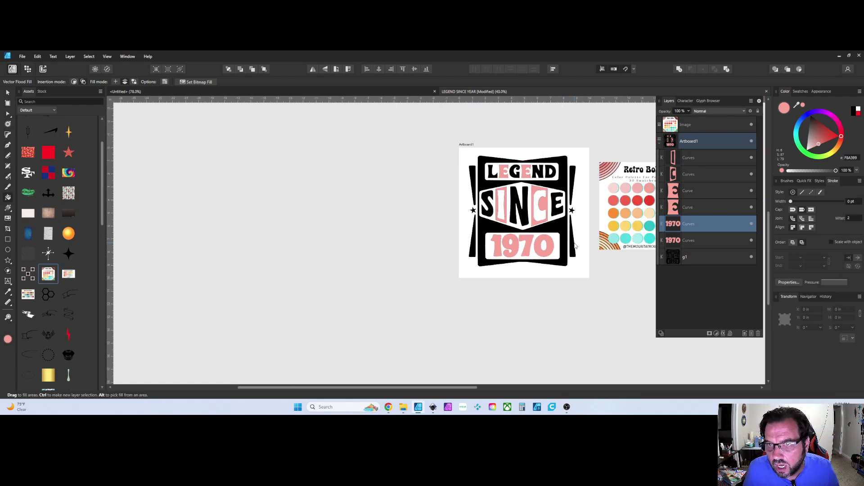
pyautogui.click(6, 93)
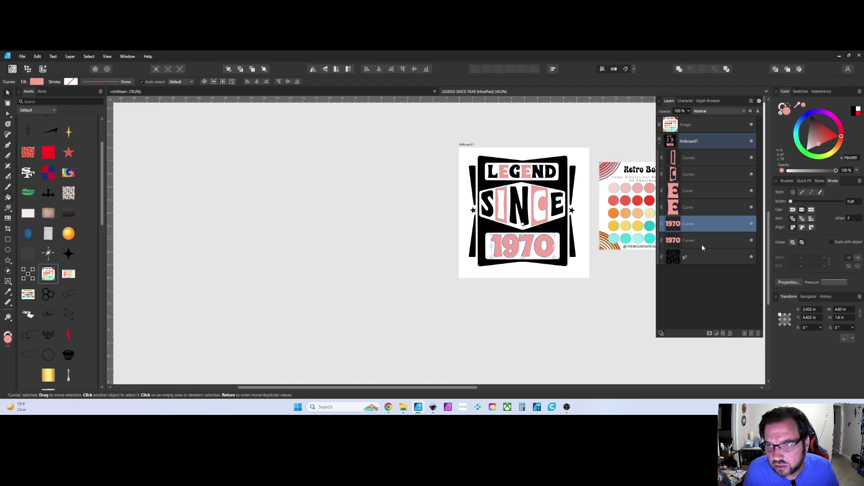
pyautogui.click(696, 257)
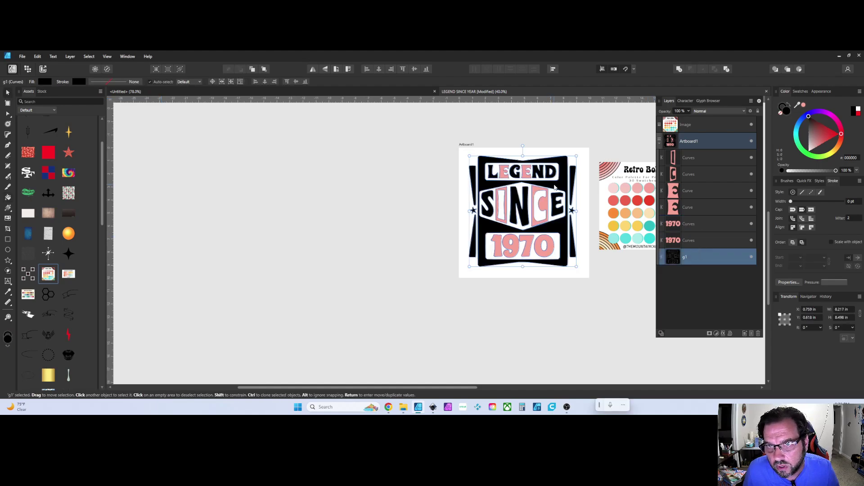
pyautogui.moveTo(554, 188); pyautogui.dragTo(411, 188)
pyautogui.scroll(3, 435, 214)
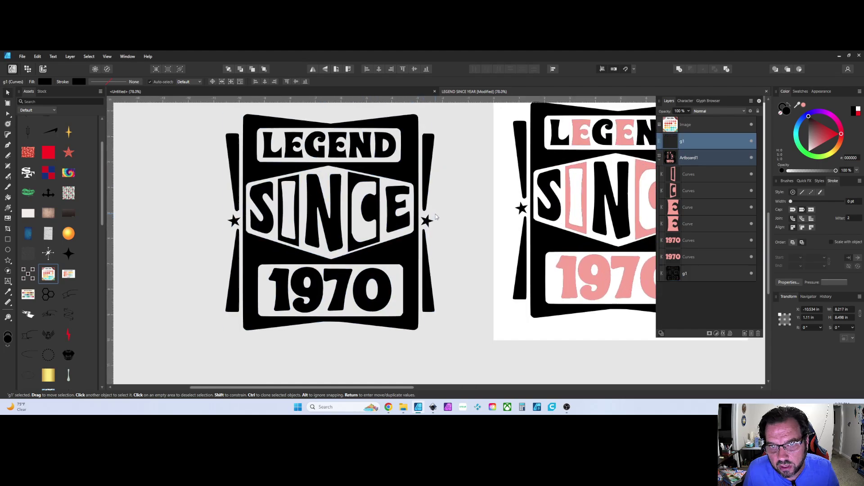
pyautogui.moveTo(436, 214); pyautogui.dragTo(405, 202)
pyautogui.moveTo(428, 307); pyautogui.dragTo(302, 271)
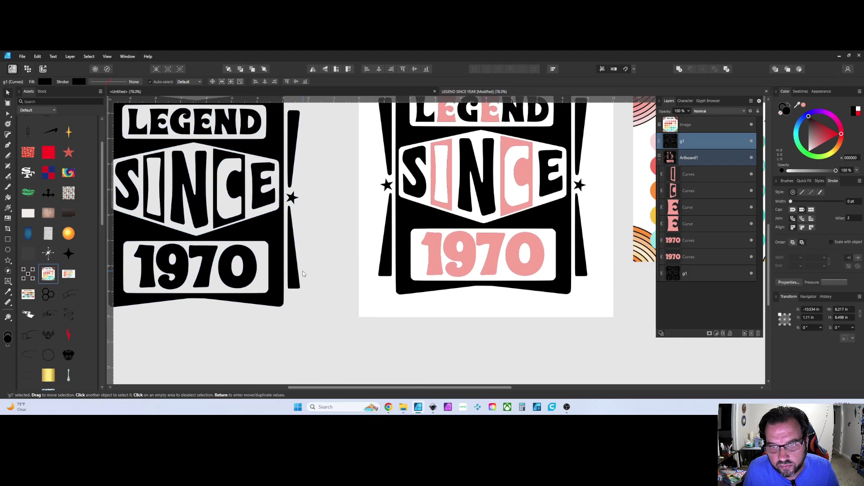
# Lock the upper pink 1970 copy and set its opacity to 40%.
pyautogui.click(715, 242)
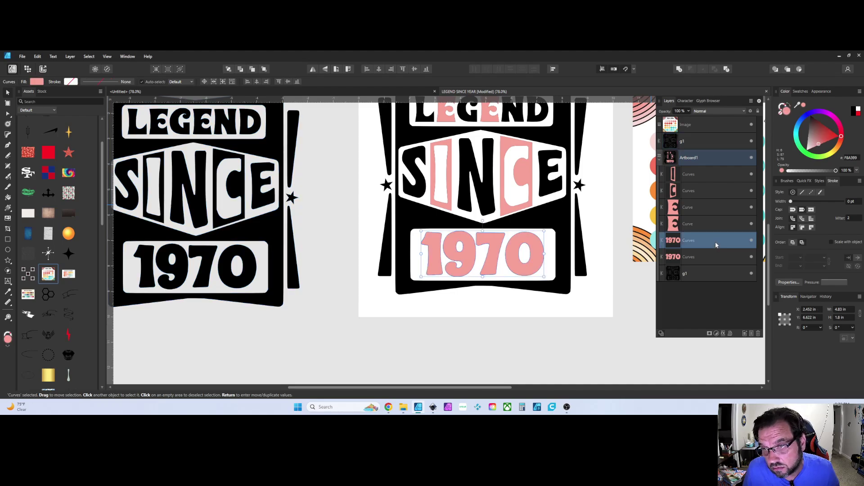
pyautogui.click(745, 241)
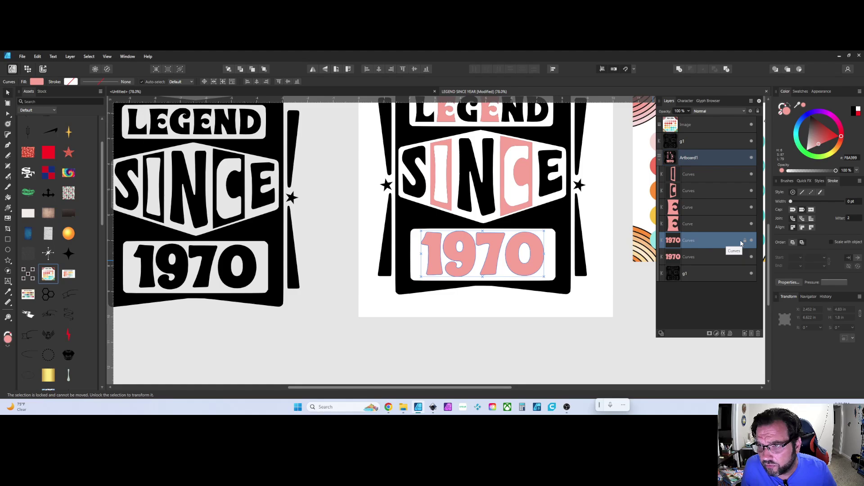
pyautogui.press('4')
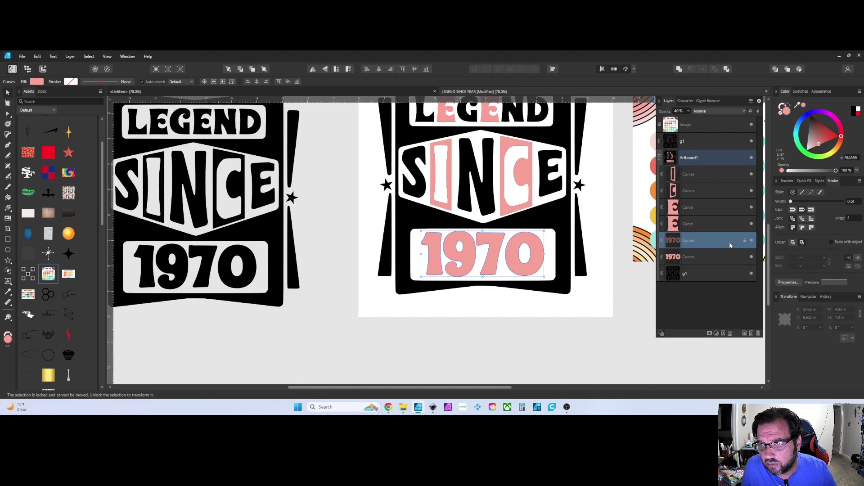
# Subtract the unlocked 1970 shape from the artboard's g1 artwork and check the emptied year panel with the faded guide hidden.
pyautogui.click(718, 257)
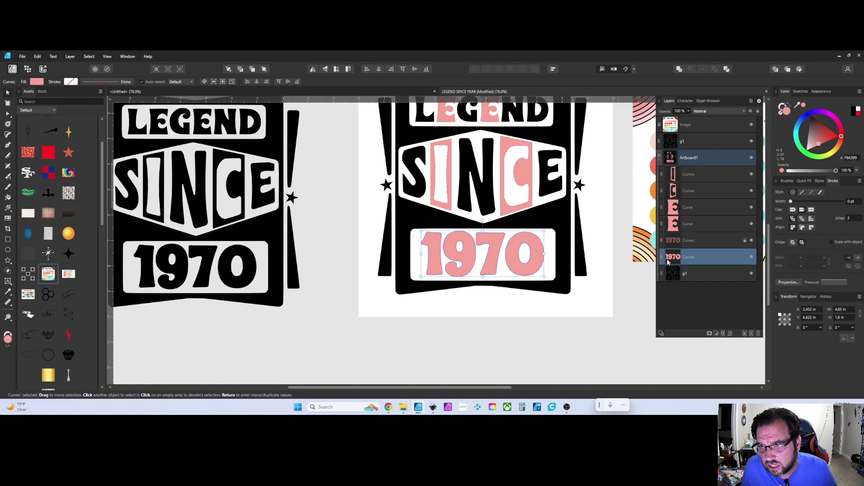
pyautogui.keyDown('shift'); pyautogui.click(687, 274); pyautogui.keyUp('shift')
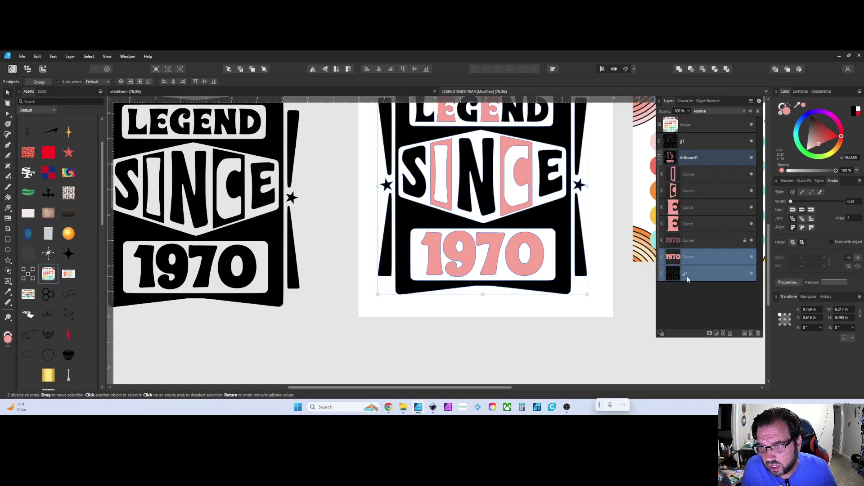
pyautogui.click(692, 70)
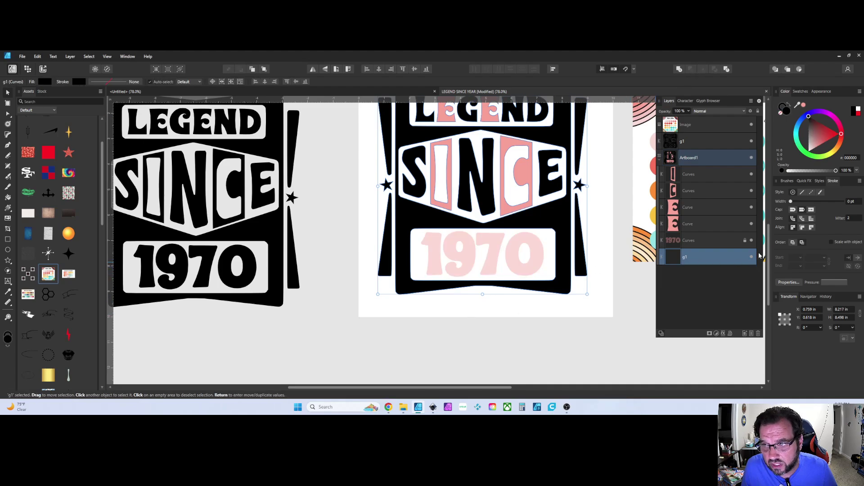
pyautogui.click(754, 242)
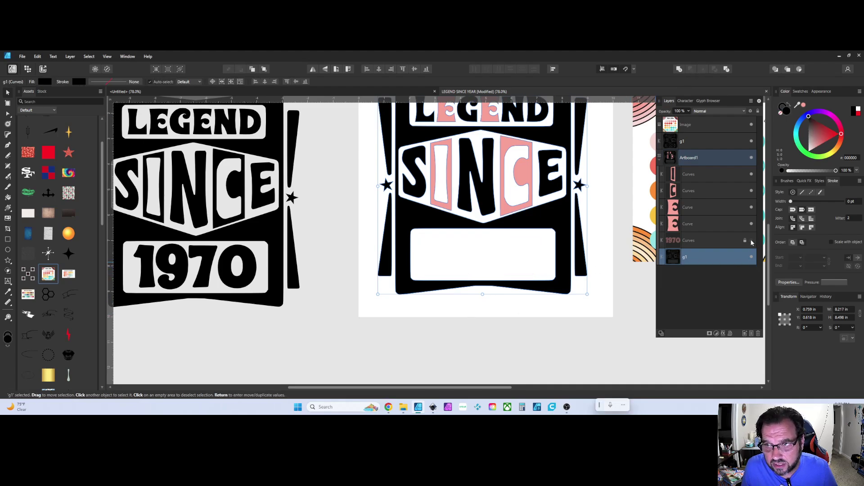
pyautogui.click(751, 242)
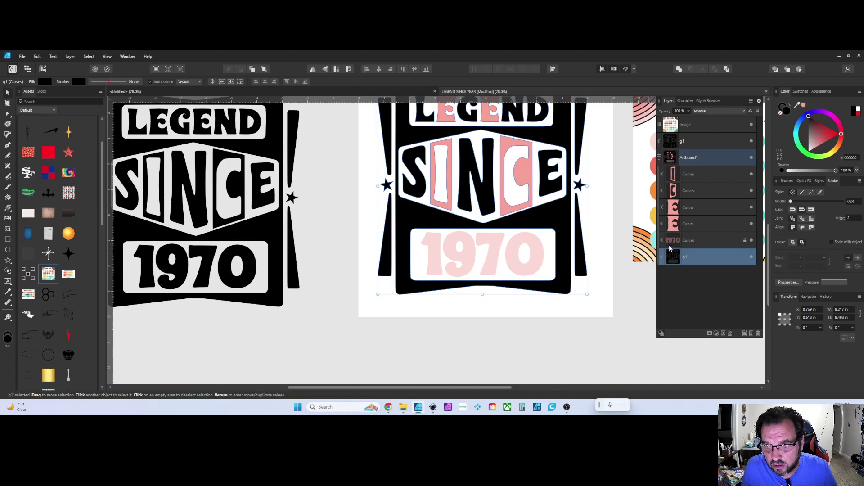
# Add the artistic text 1999 in Chunky Heart Solid on the empty canvas below the artboard.
pyautogui.scroll(3, 486, 262)
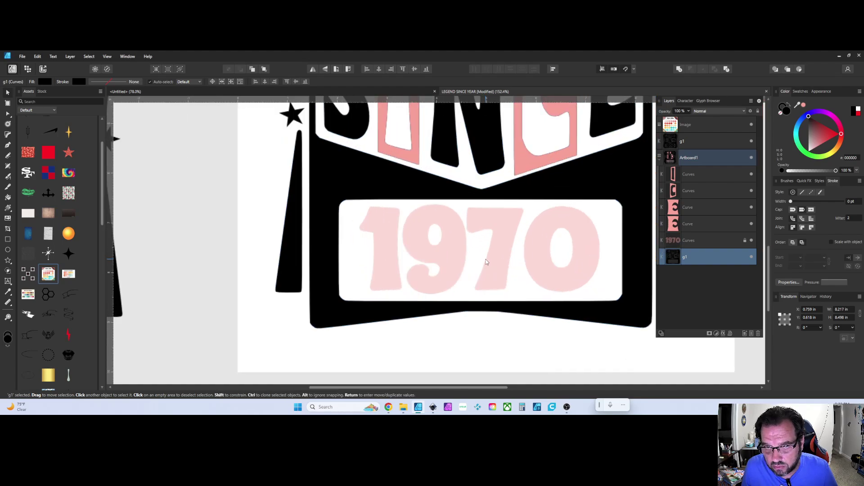
pyautogui.scroll(-1, 433, 256)
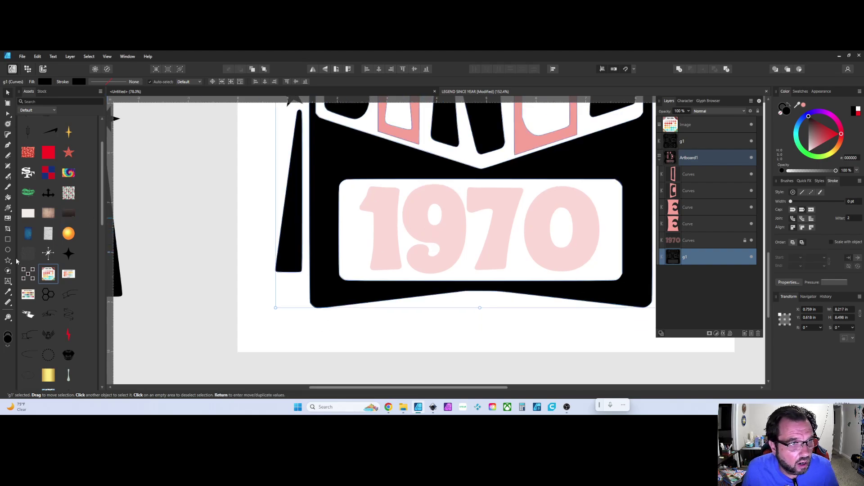
pyautogui.click(7, 281)
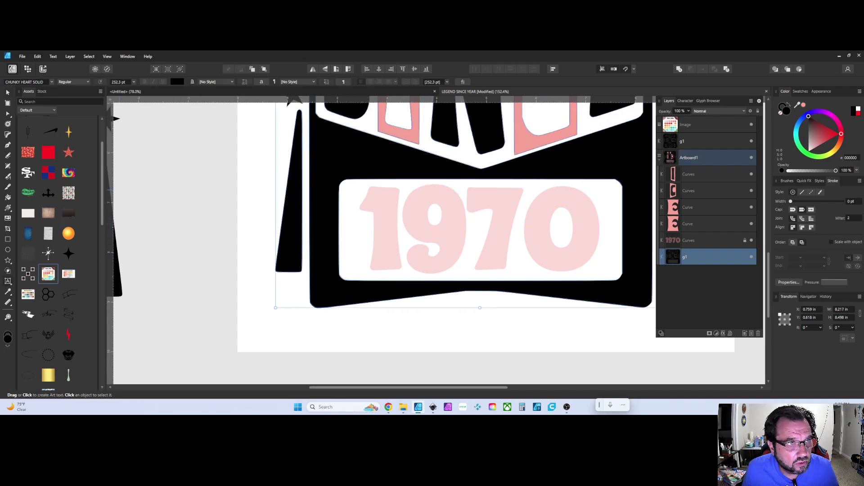
pyautogui.scroll(-5, 248, 209)
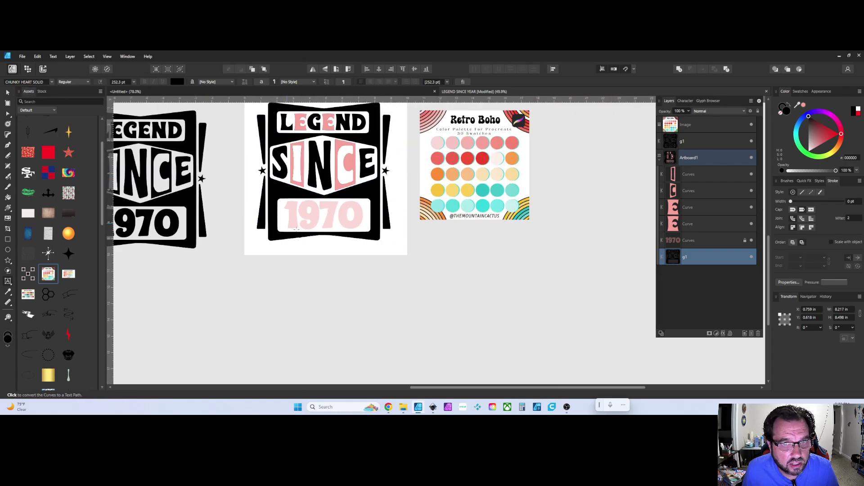
pyautogui.moveTo(268, 272); pyautogui.dragTo(301, 305)
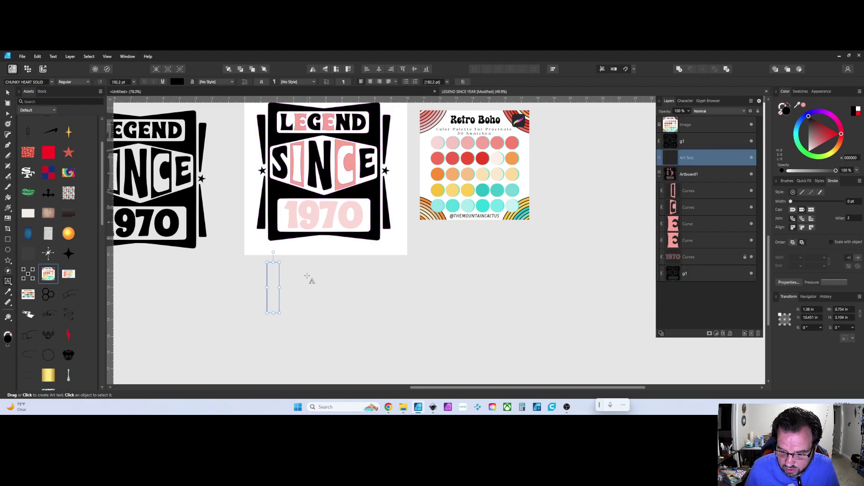
pyautogui.write('1999')
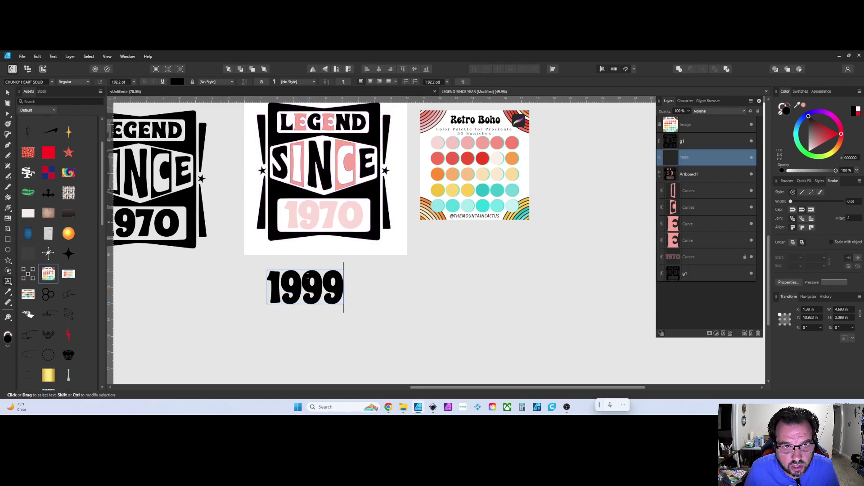
pyautogui.press('Escape')
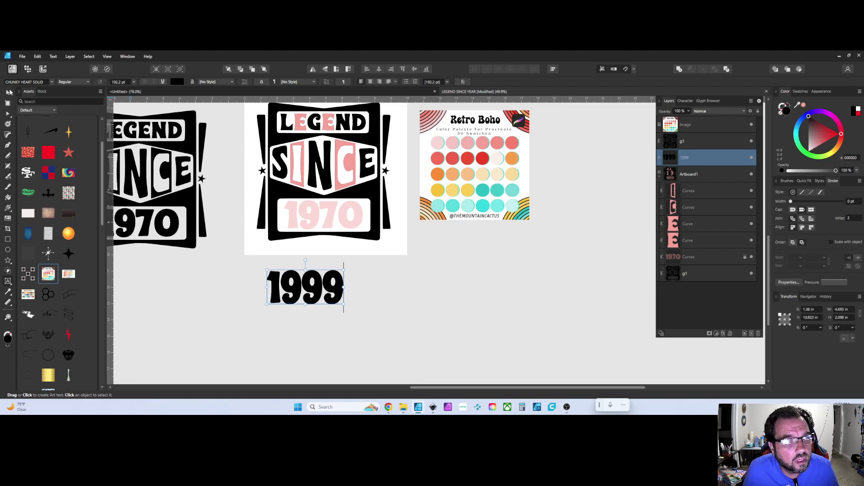
# Move the 1999 text into the year panel and order it directly beneath the faded 1970 guide.
pyautogui.click(9, 92)
pyautogui.moveTo(331, 293); pyautogui.dragTo(326, 201)
pyautogui.scroll(5, 342, 218)
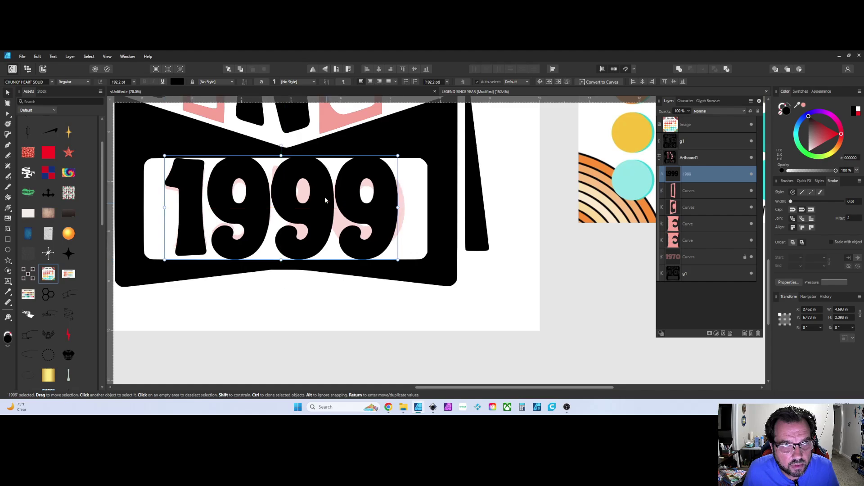
pyautogui.click(240, 70)
pyautogui.click(240, 69)
pyautogui.click(240, 69)
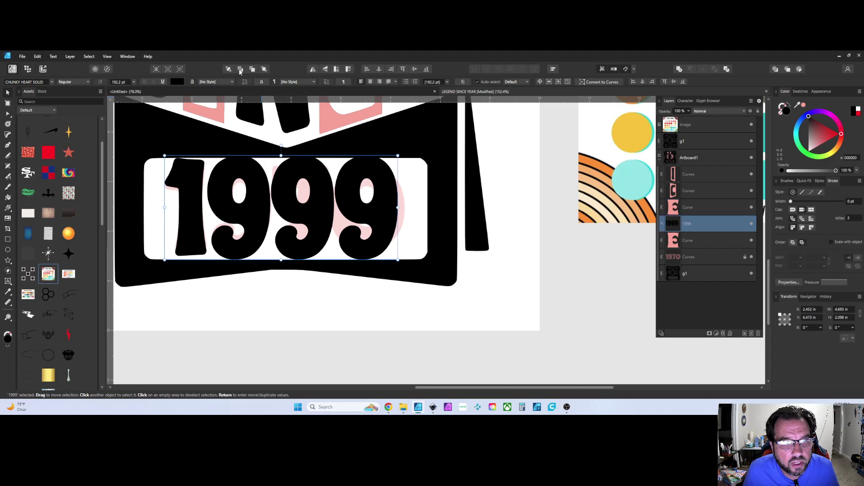
pyautogui.click(239, 69)
pyautogui.click(240, 69)
pyautogui.hscroll(-2, 303, 190)
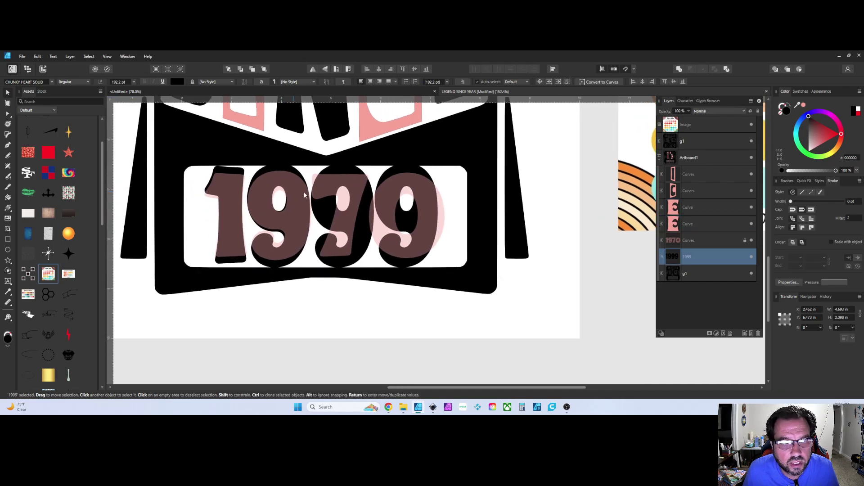
# Fit the 1999 text to the 1970 guide at about 4.7 by 1.8 in, and hide the guide.
pyautogui.moveTo(451, 165); pyautogui.dragTo(436, 173)
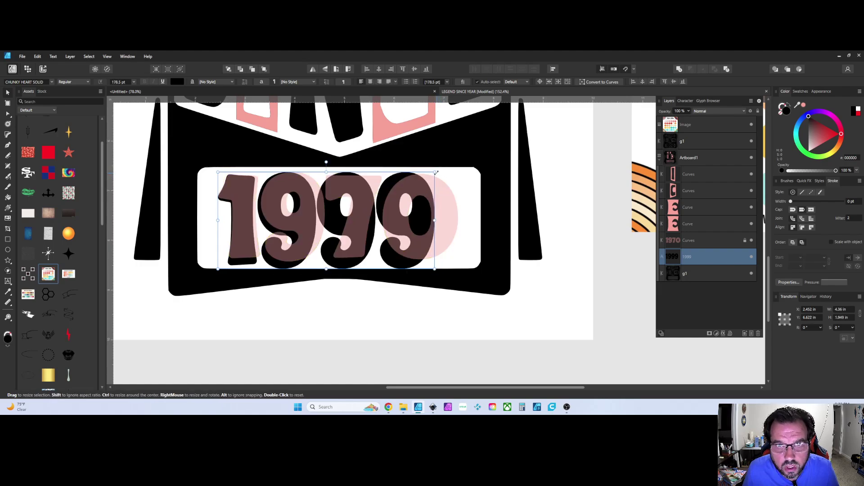
pyautogui.moveTo(425, 209); pyautogui.dragTo(434, 206)
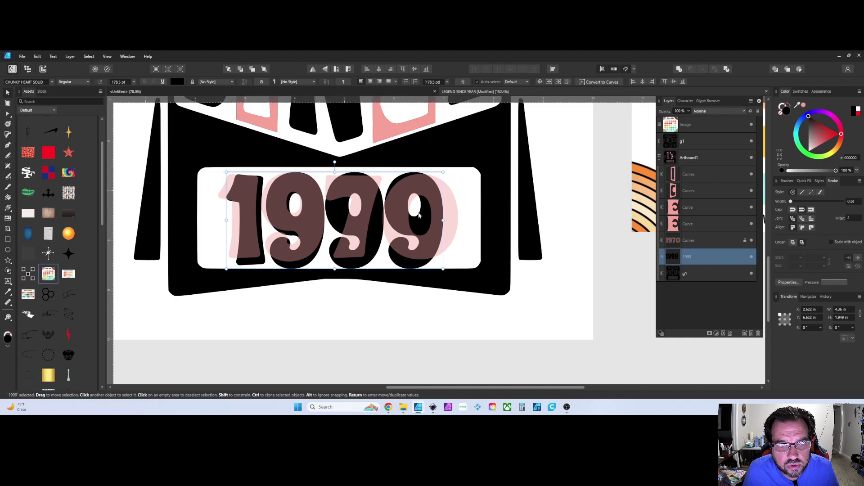
pyautogui.moveTo(335, 268); pyautogui.dragTo(335, 262)
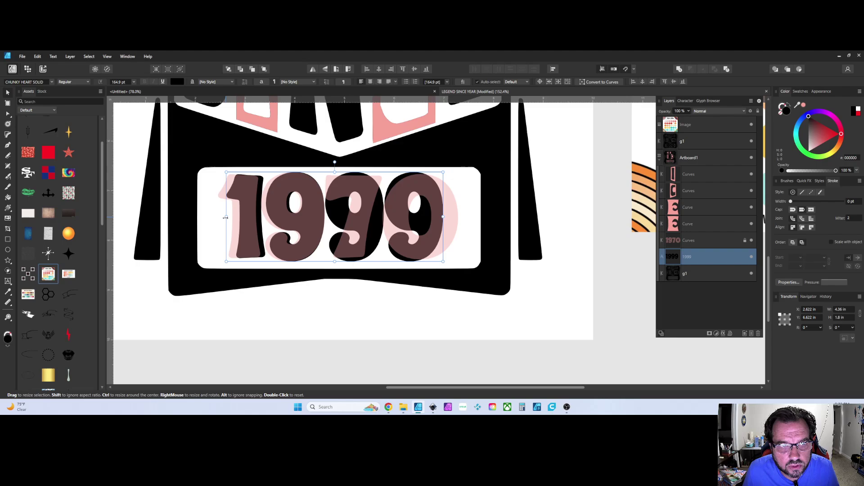
pyautogui.moveTo(225, 218); pyautogui.dragTo(218, 217)
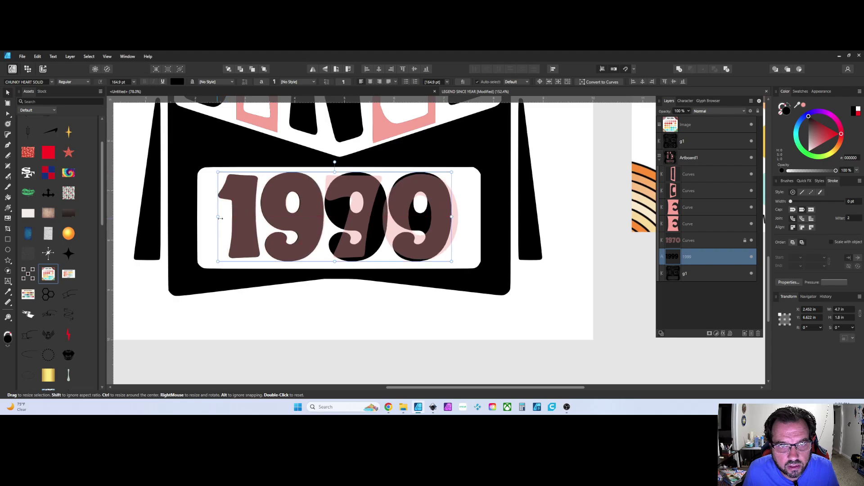
pyautogui.moveTo(370, 212); pyautogui.dragTo(368, 212)
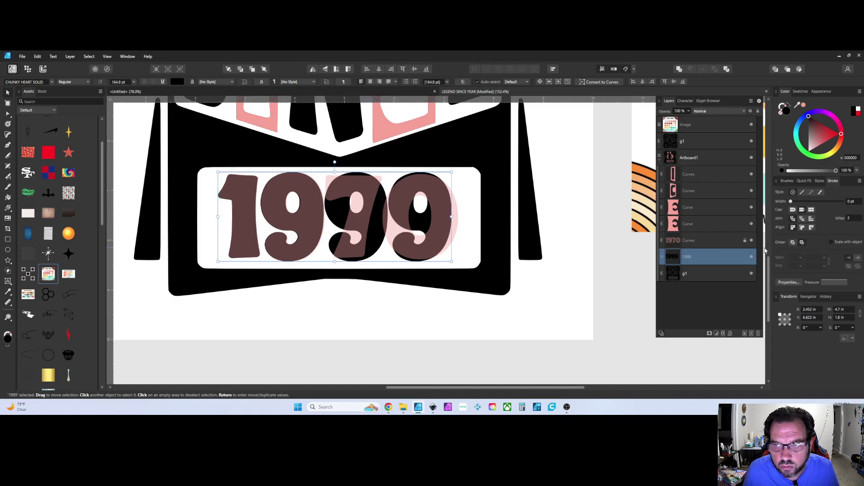
pyautogui.click(752, 241)
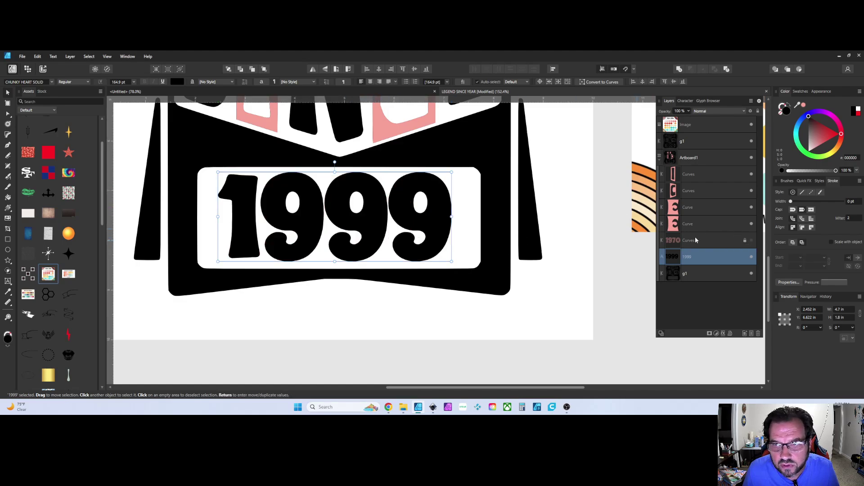
# Try to convert the 1999 text to curves.
pyautogui.click(601, 82)
pyautogui.scroll(-1, 558, 203)
pyautogui.scroll(-2, 558, 203)
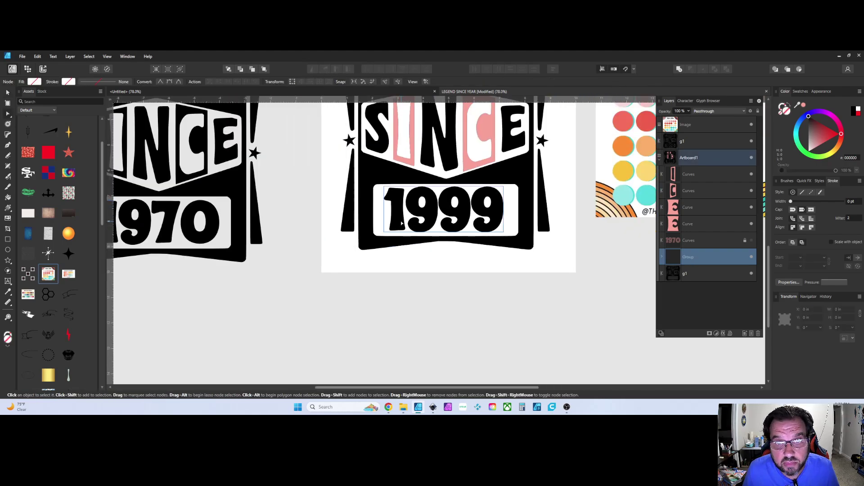
pyautogui.hotkey('ctrl', 'z')
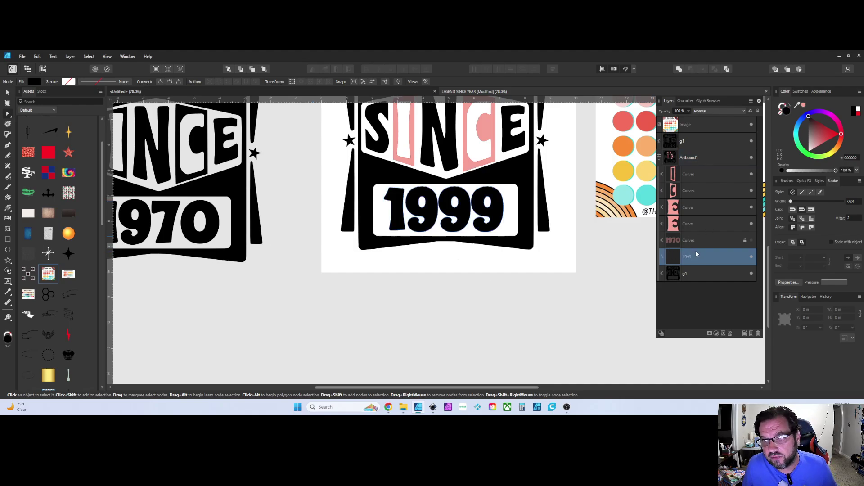
# Review the SVG export settings for the selected 1999 text, and close them without exporting.
pyautogui.scroll(-2, 462, 220)
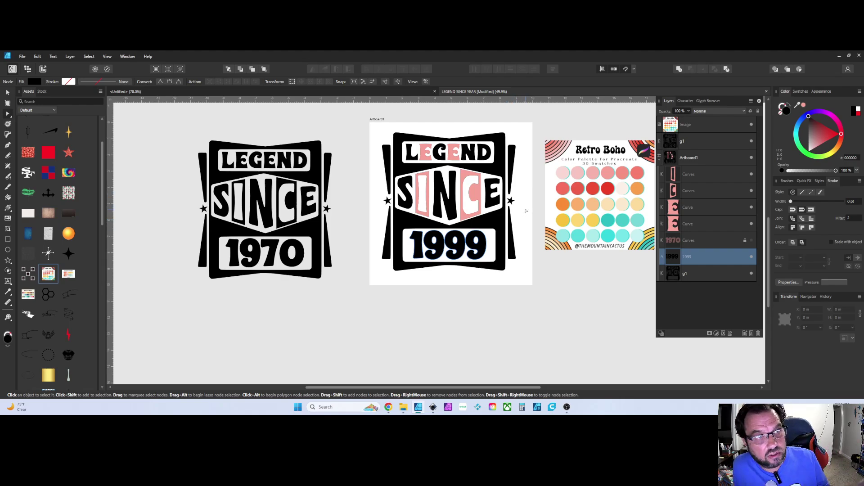
pyautogui.scroll(5, 460, 258)
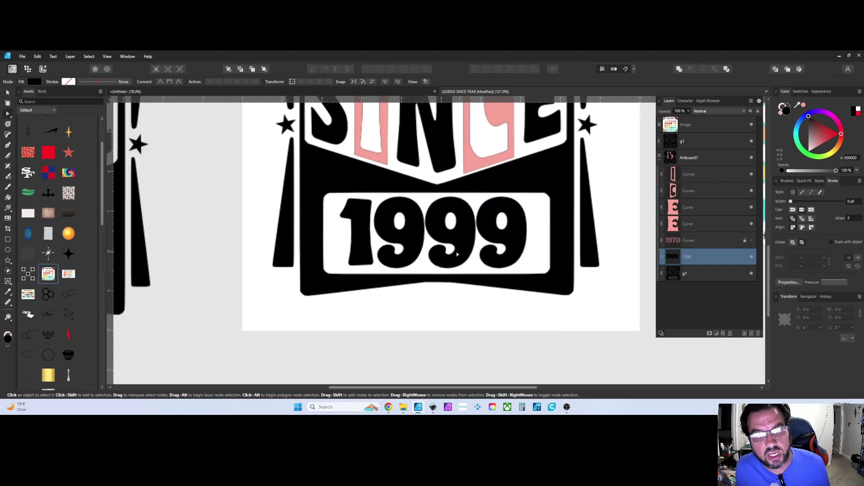
pyautogui.hotkey('ctrl', '0')
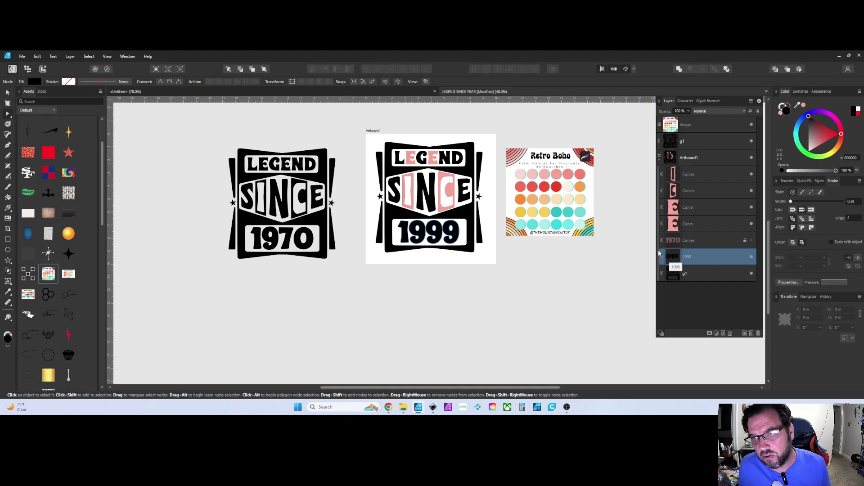
pyautogui.click(21, 57)
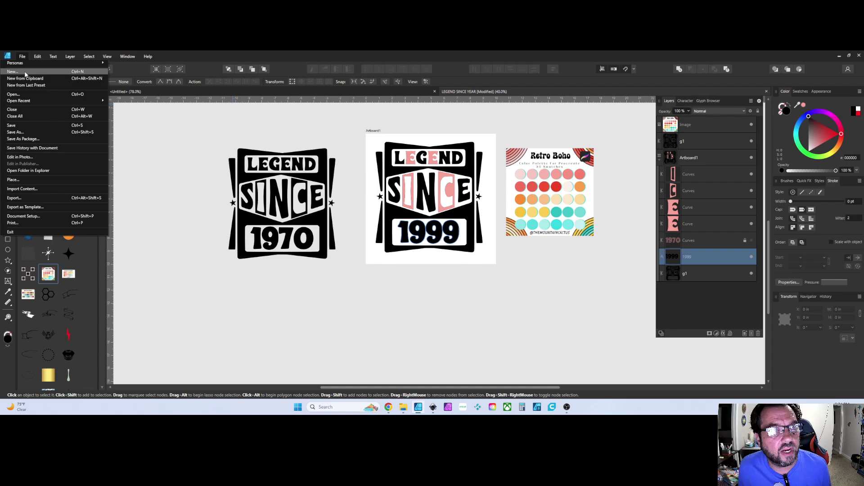
pyautogui.click(14, 199)
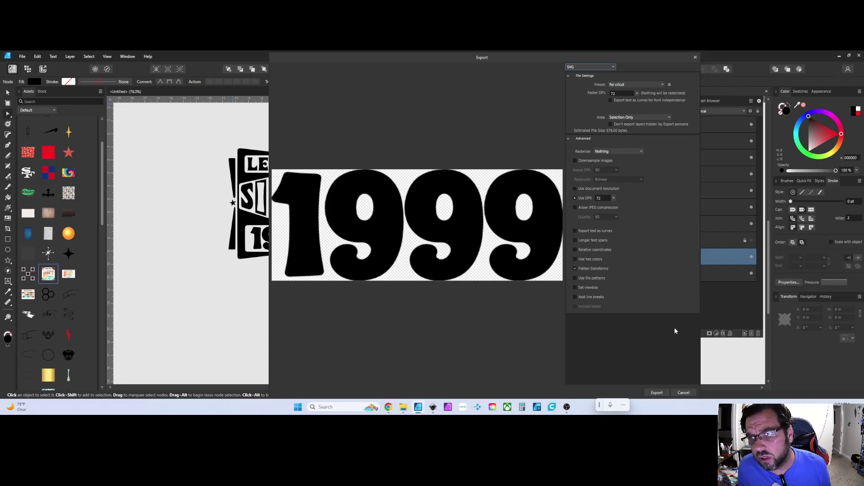
pyautogui.click(682, 393)
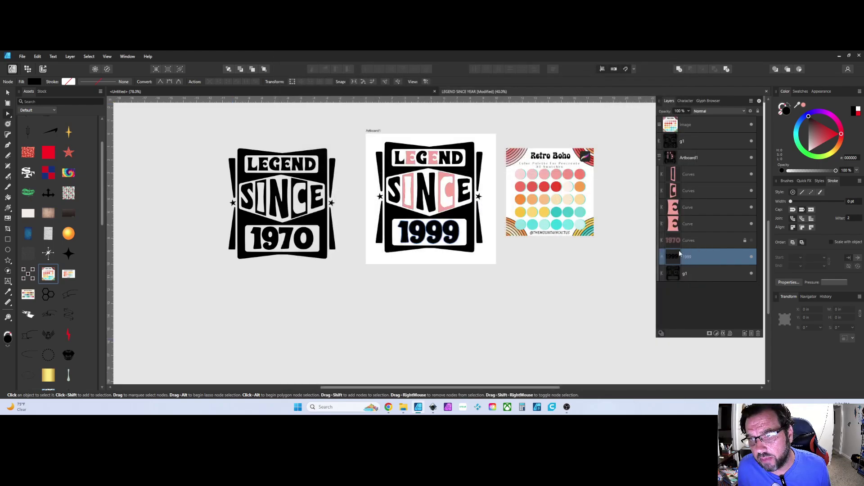
# Convert the 1999 text to curves and select its first 9 to inspect the nodes.
pyautogui.doubleClick(686, 257)
pyautogui.write('1999')
pyautogui.press('Return')
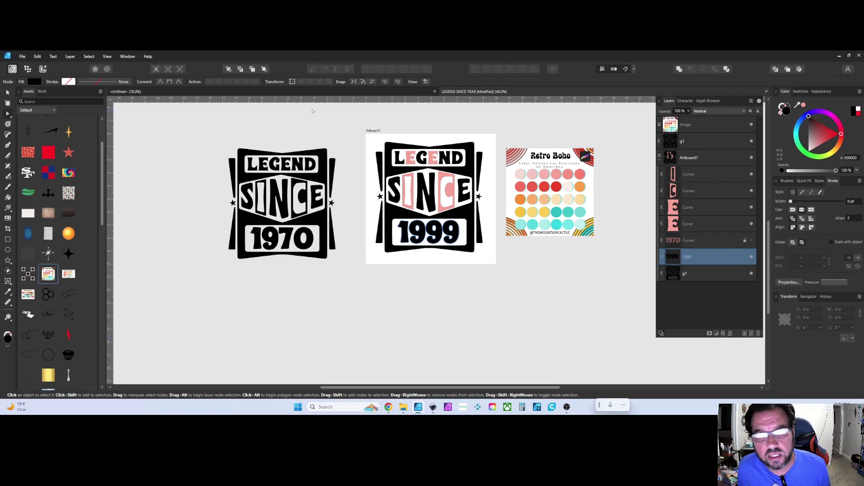
pyautogui.click(8, 92)
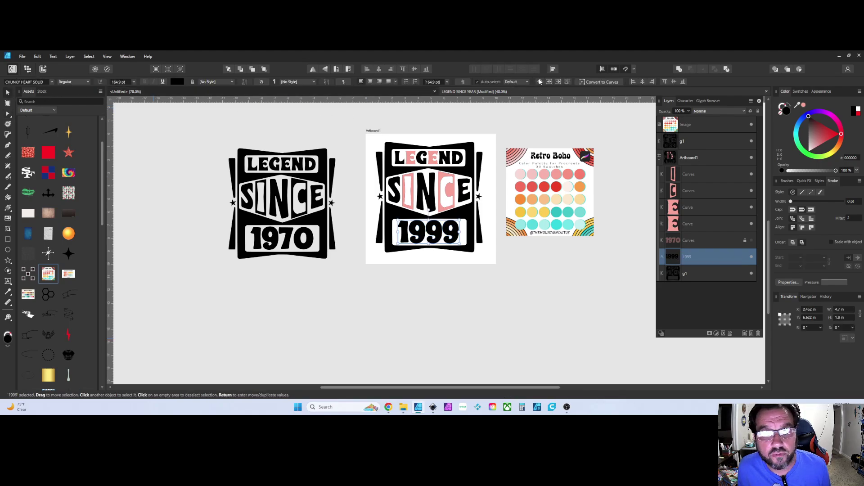
pyautogui.click(578, 81)
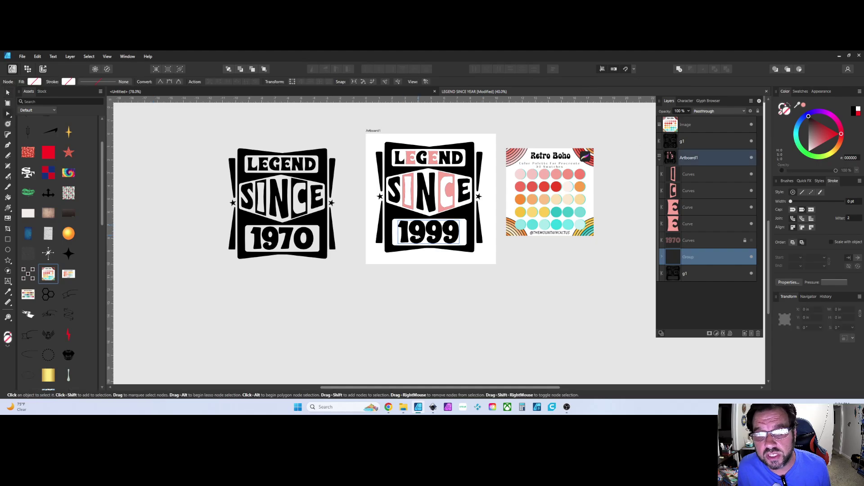
pyautogui.press('v')
pyautogui.scroll(5, 418, 234)
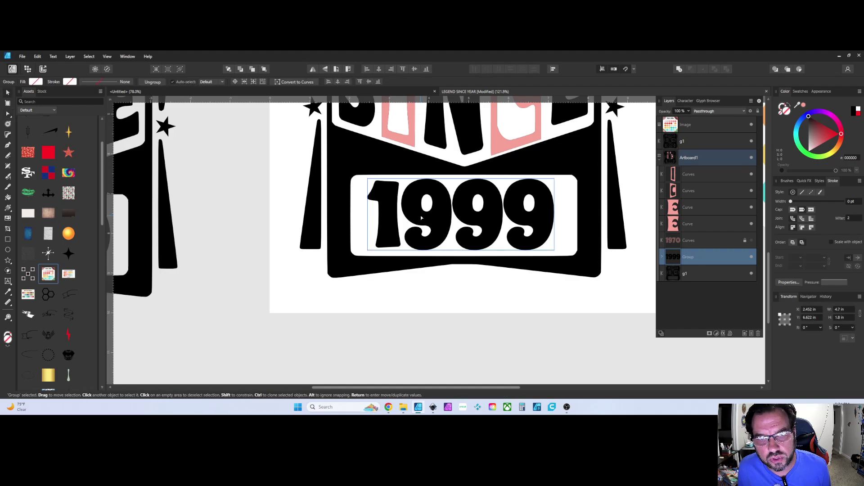
pyautogui.press('a')
pyautogui.click(422, 217)
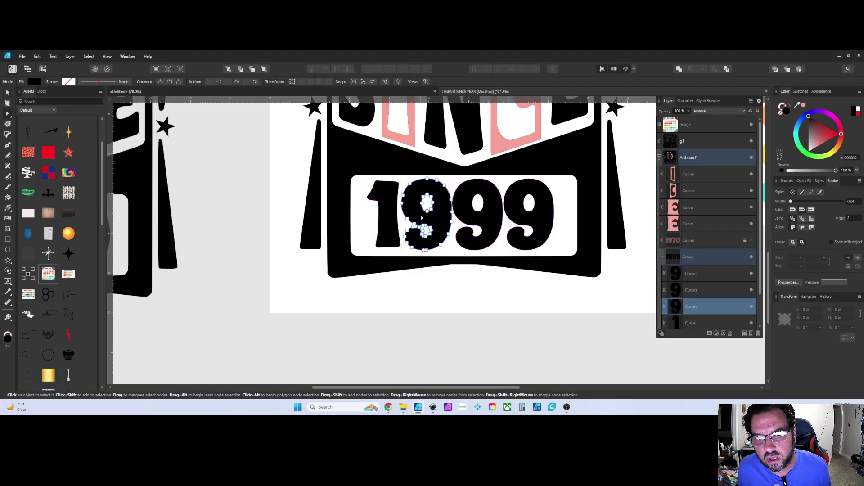
pyautogui.scroll(5, 422, 217)
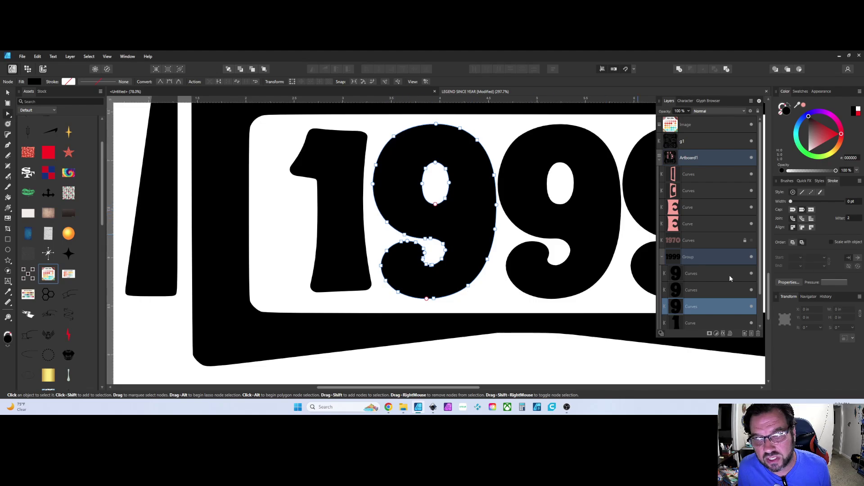
# Undo the conversion of 1999 to curves and hide the 1970 guide again.
pyautogui.scroll(-6, 431, 221)
pyautogui.hotkey('ctrl', 'z')
pyautogui.hotkey('ctrl', 'z')
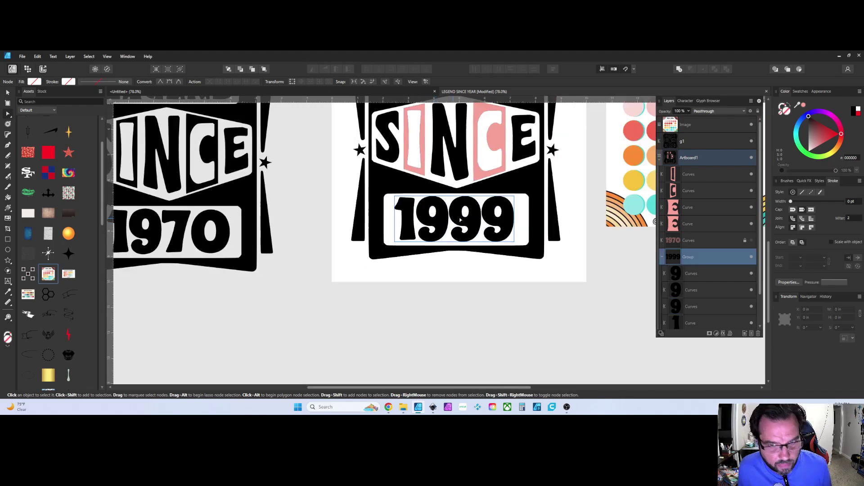
pyautogui.hotkey('ctrl', 'z')
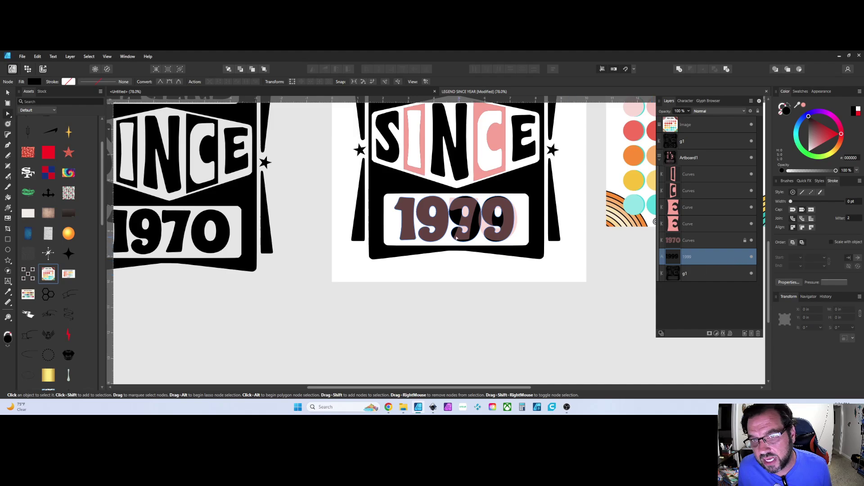
pyautogui.click(751, 241)
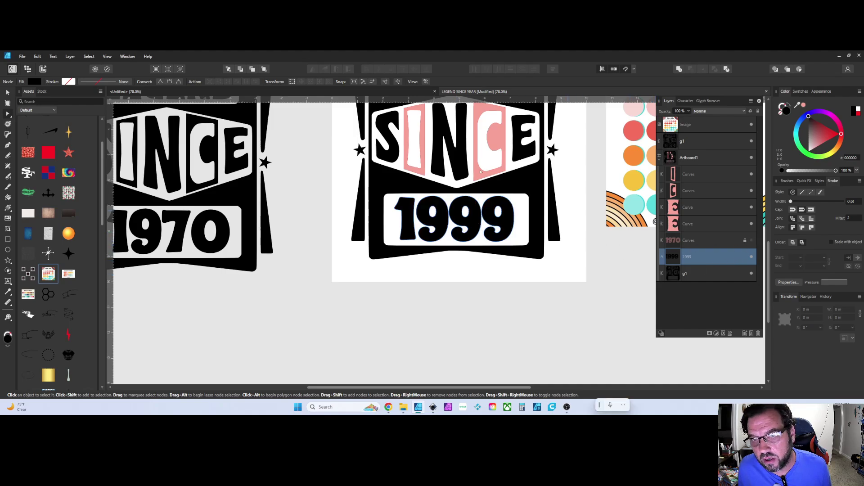
# Enable exporting text as curves in the SVG export settings for the 1999 text, and cancel the export.
pyautogui.scroll(1, 432, 217)
pyautogui.click(22, 57)
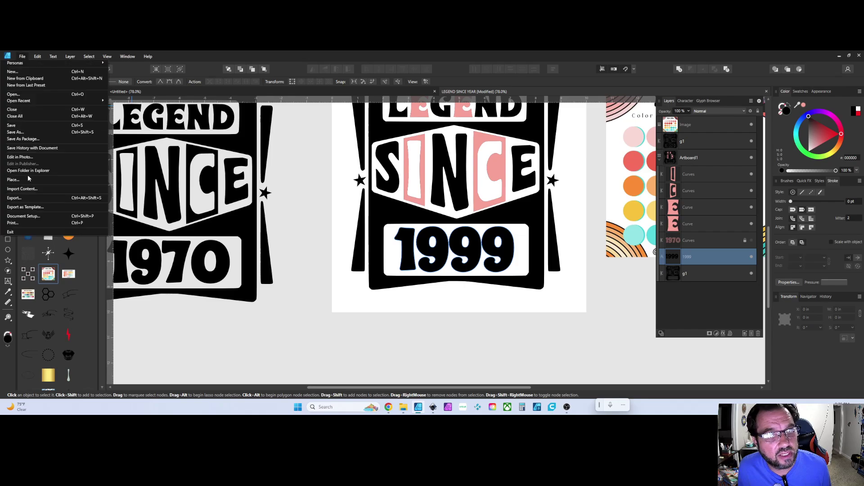
pyautogui.click(26, 198)
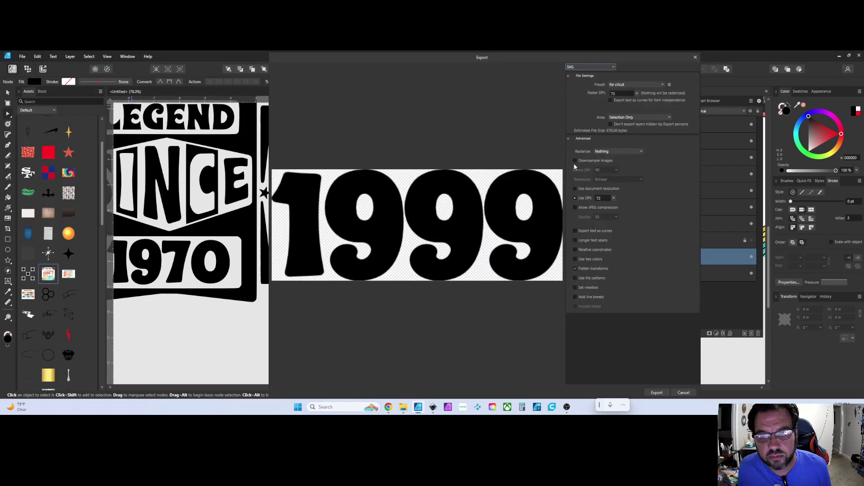
pyautogui.click(576, 231)
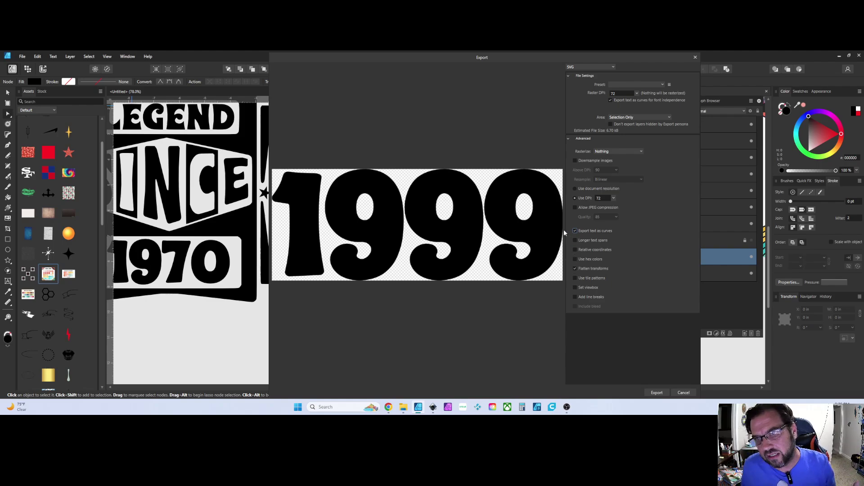
pyautogui.click(617, 84)
pyautogui.click(626, 130)
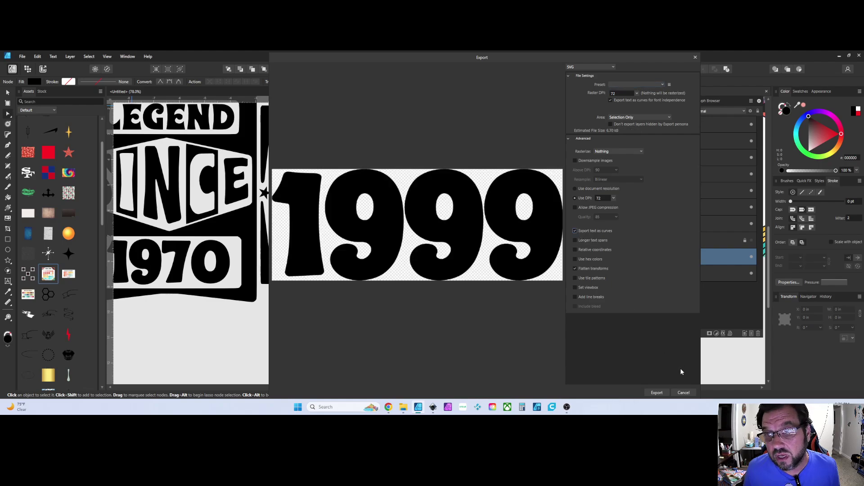
pyautogui.click(683, 393)
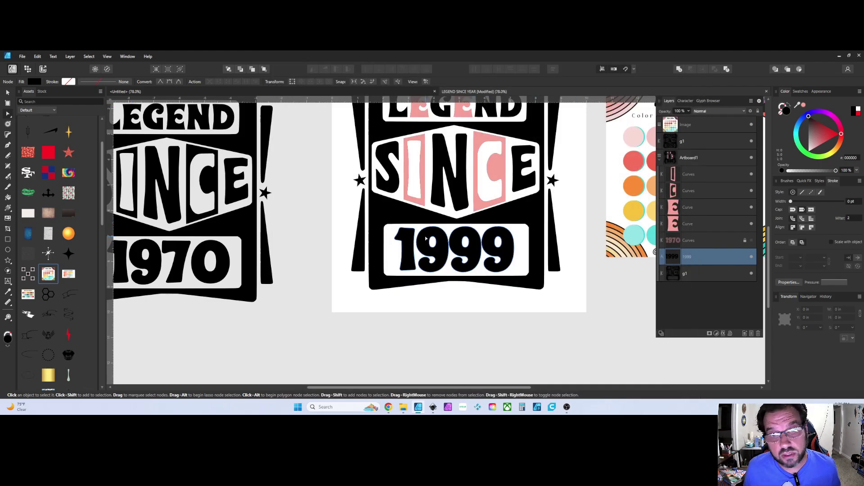
# Convert the 1999 text in the year panel to curves.
pyautogui.scroll(4, 476, 252)
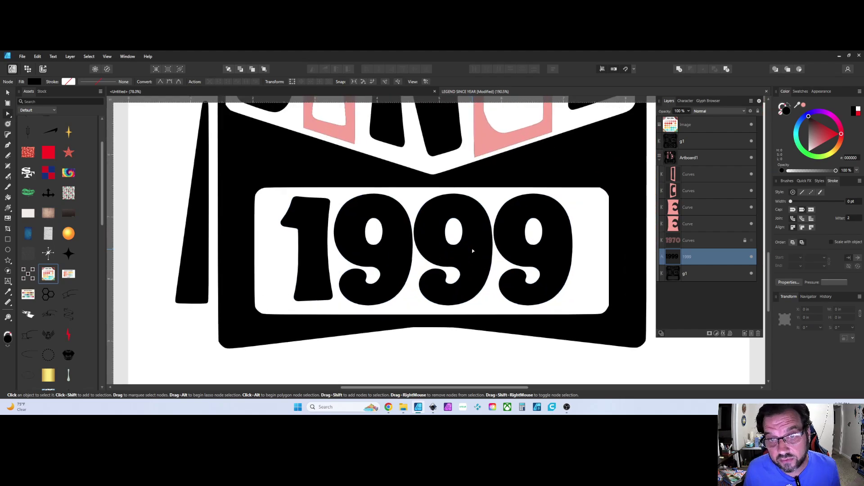
pyautogui.scroll(-4, 461, 249)
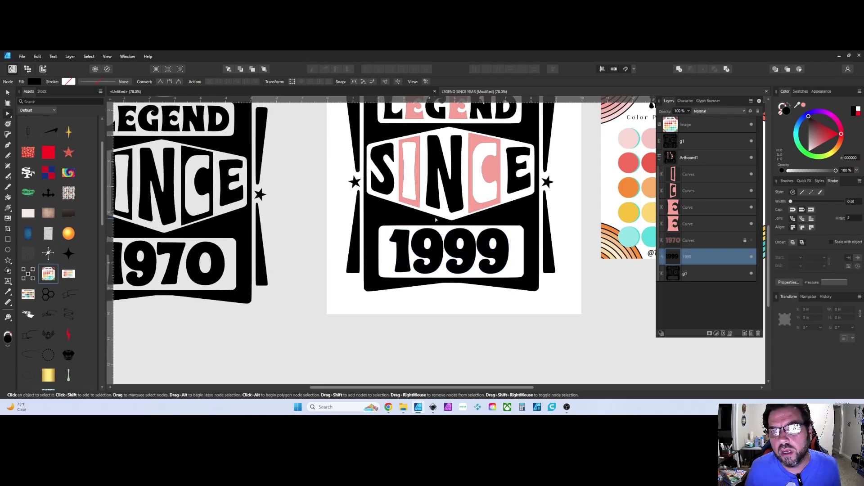
pyautogui.scroll(1, 433, 246)
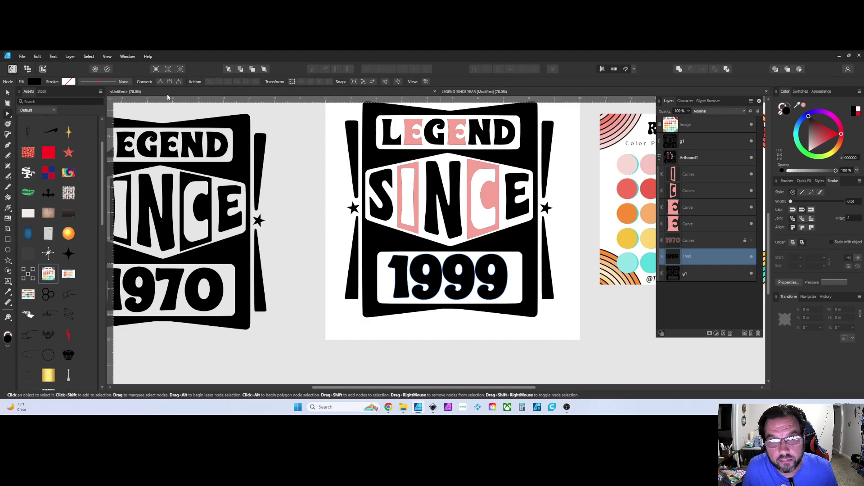
pyautogui.press('v')
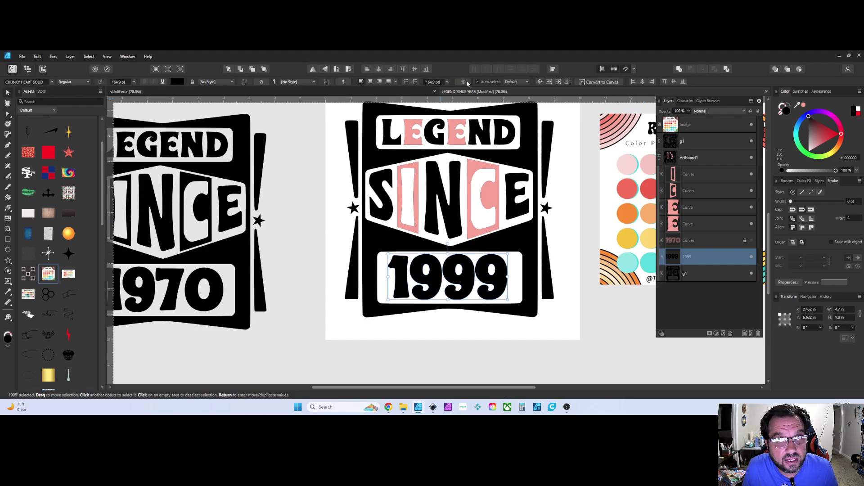
pyautogui.click(598, 81)
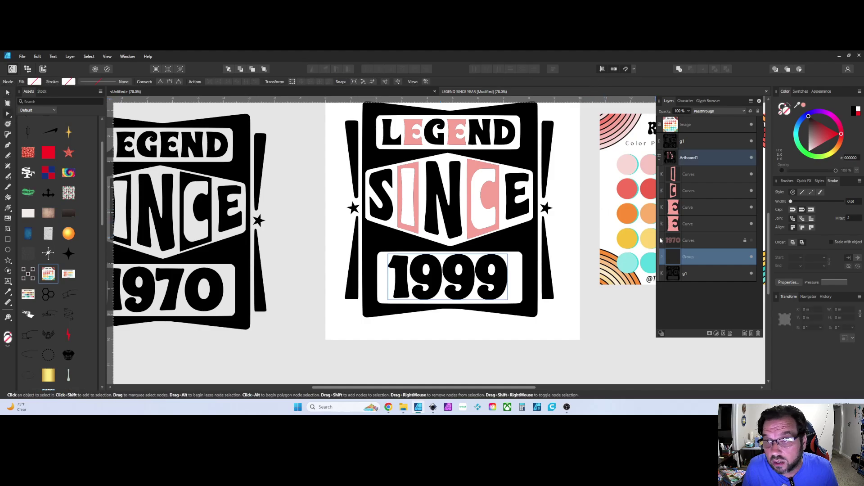
# Try to merge the coloured letters, the 1970 guide and the 1999 group with the g1 base artwork using the Add operation.
pyautogui.click(686, 176)
pyautogui.keyDown('shift'); pyautogui.click(703, 260); pyautogui.keyUp('shift')
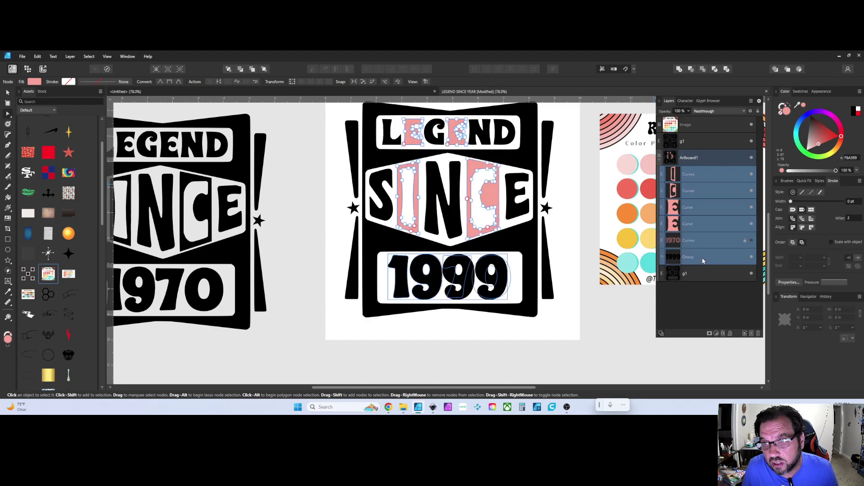
pyautogui.click(679, 69)
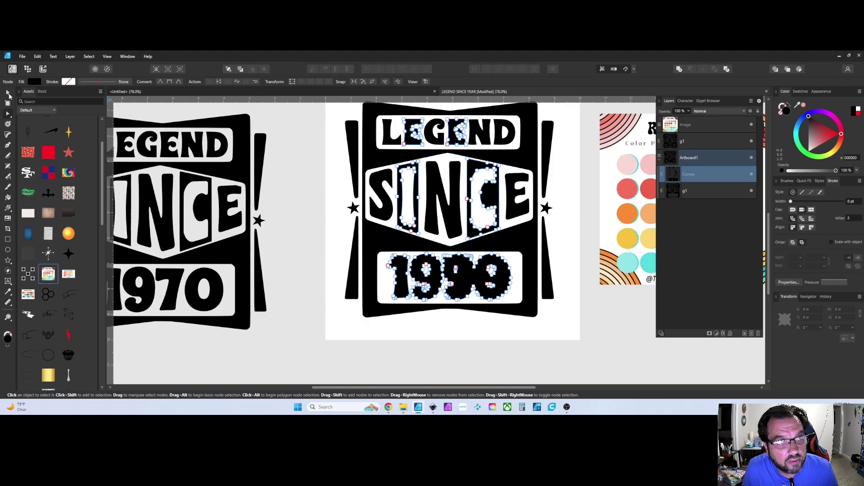
pyautogui.press('v')
pyautogui.keyDown('shift'); pyautogui.click(703, 195); pyautogui.keyUp('shift')
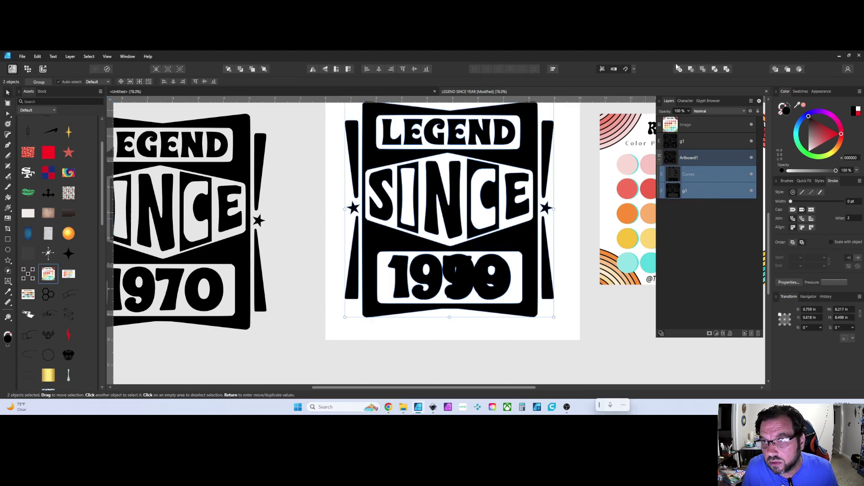
pyautogui.click(679, 69)
pyautogui.hotkey('ctrl', '+')
pyautogui.hotkey('ctrl', '+')
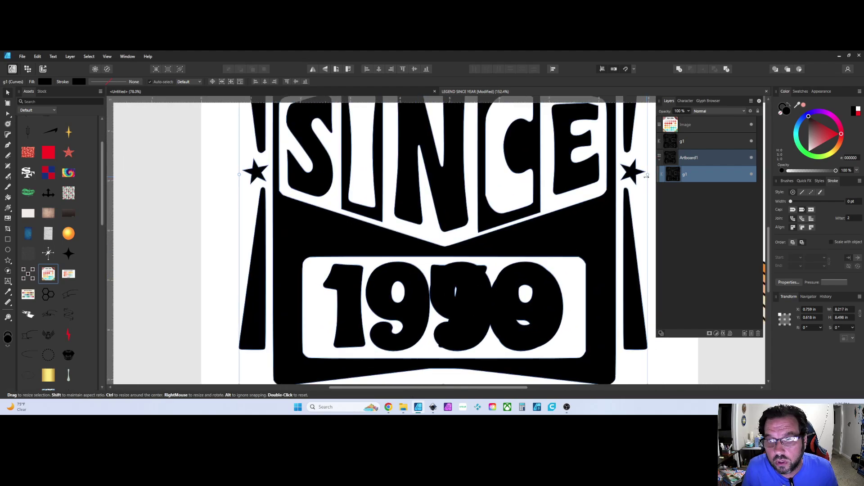
# Undo the merging of the artwork and delete the locked 1970 guide layer.
pyautogui.hotkey('ctrl', 'z')
pyautogui.hotkey('ctrl', 'z')
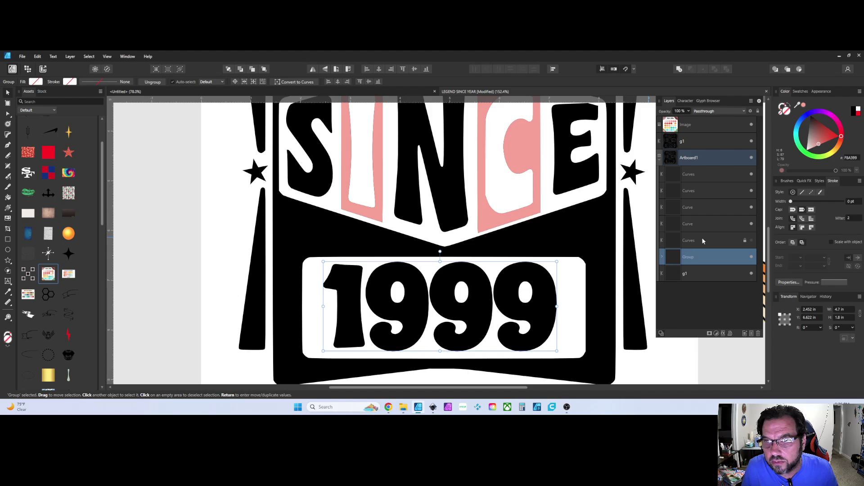
pyautogui.click(733, 241)
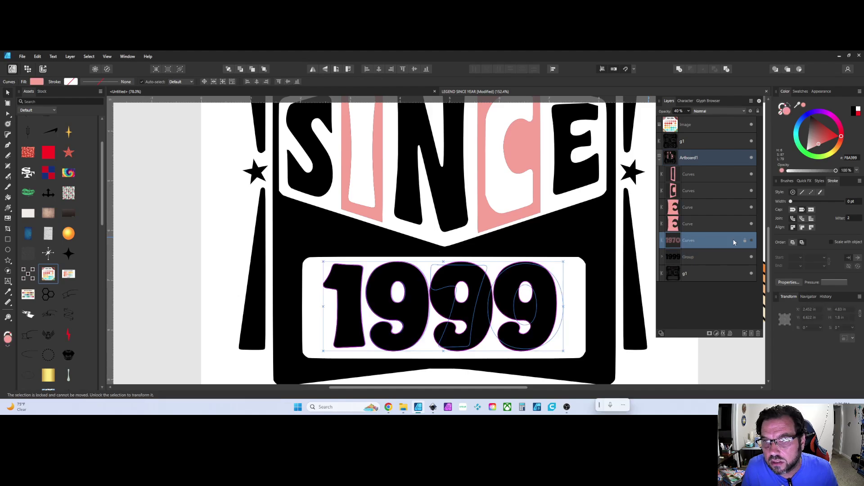
pyautogui.press('Delete')
pyautogui.scroll(-5, 428, 280)
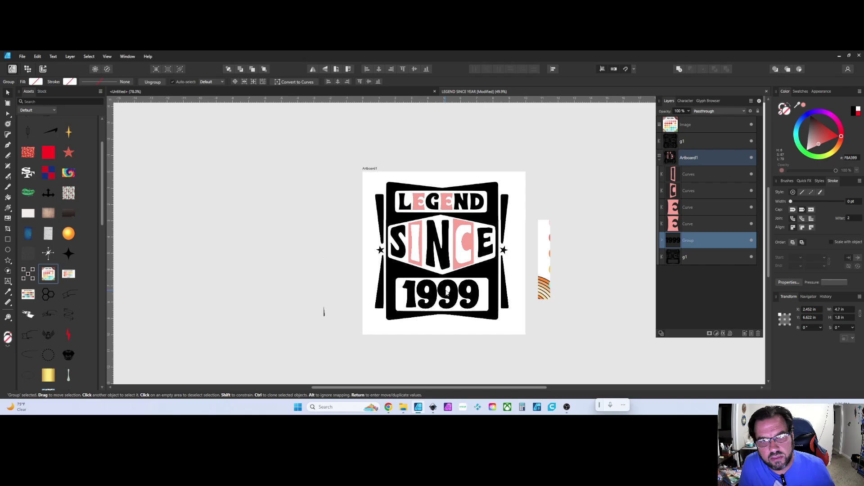
# Centre the 1999 group in the year panel and select the g1 base artwork on the artboard to show its nodes.
pyautogui.press('a')
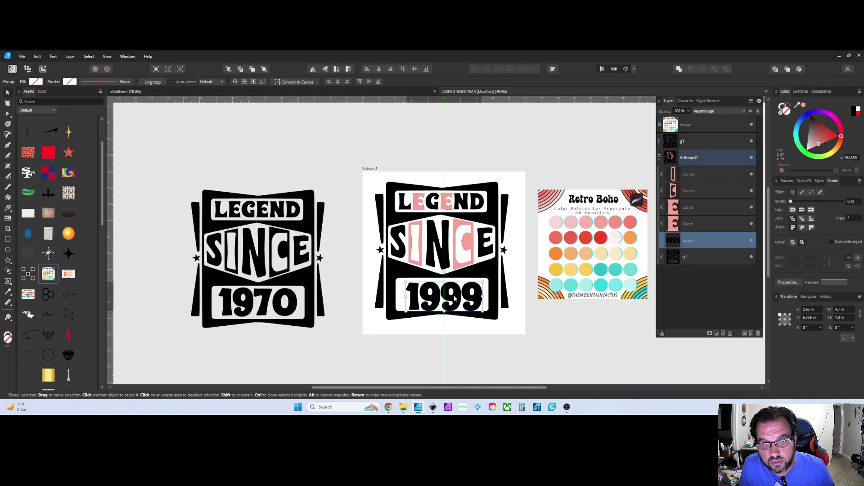
pyautogui.click(441, 259)
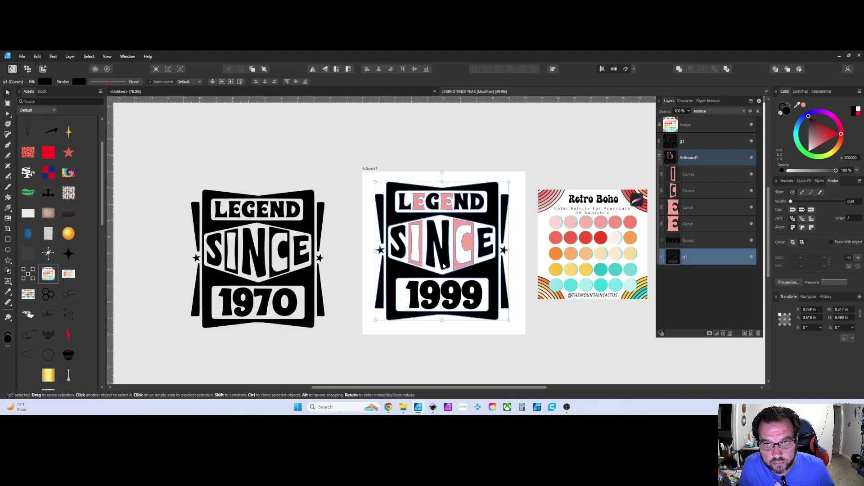
pyautogui.scroll(5, 441, 259)
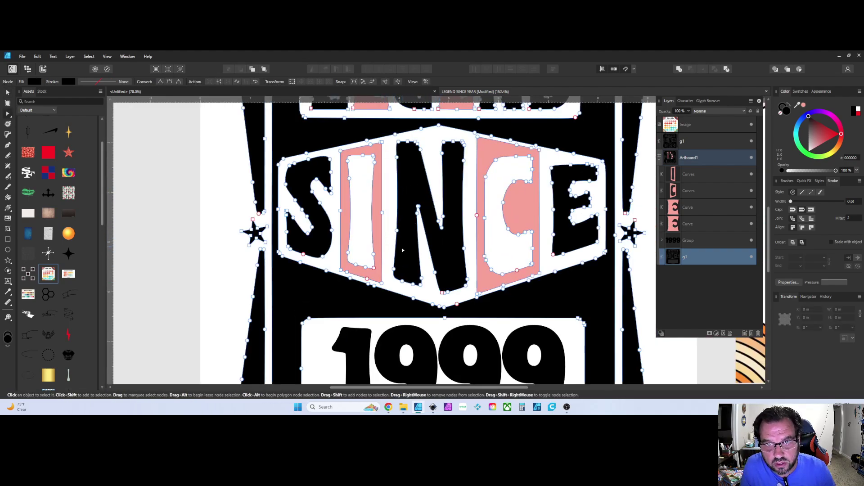
# Fill the letter I of SINCE with solid black using Vector Flood Fill.
pyautogui.click(395, 272)
pyautogui.moveTo(394, 270); pyautogui.dragTo(395, 270)
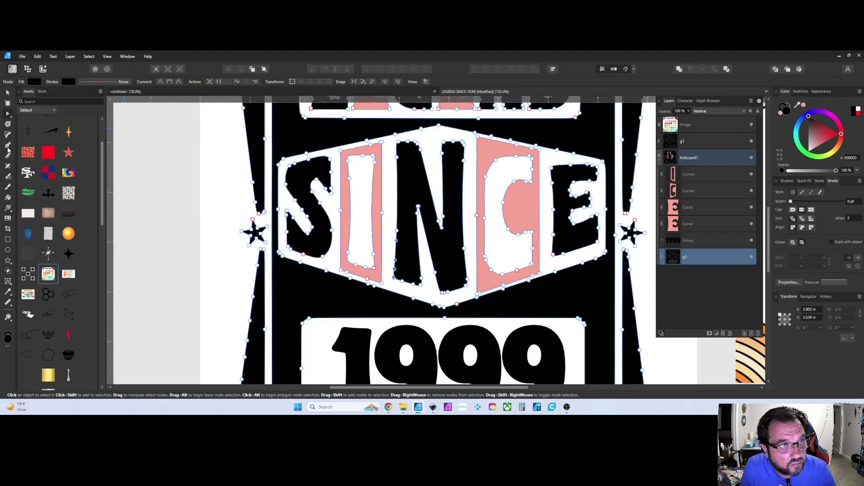
pyautogui.click(8, 196)
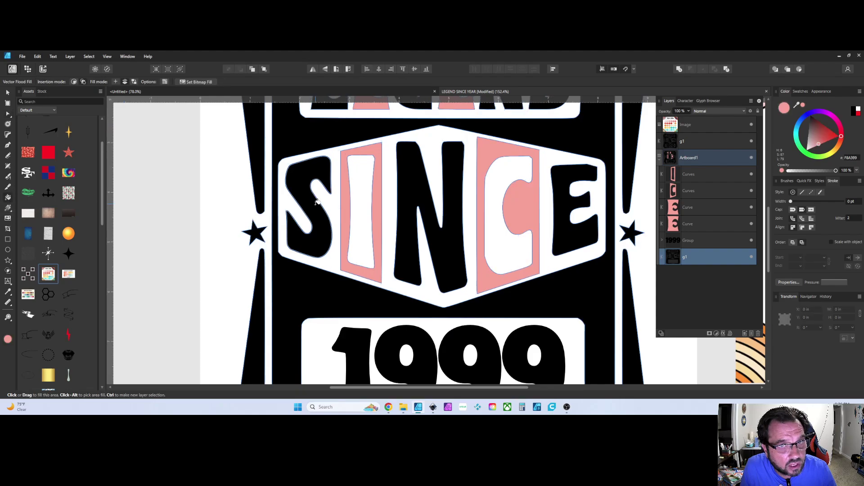
pyautogui.click(358, 215)
pyautogui.keyDown('alt'); pyautogui.click(460, 164); pyautogui.keyUp('alt')
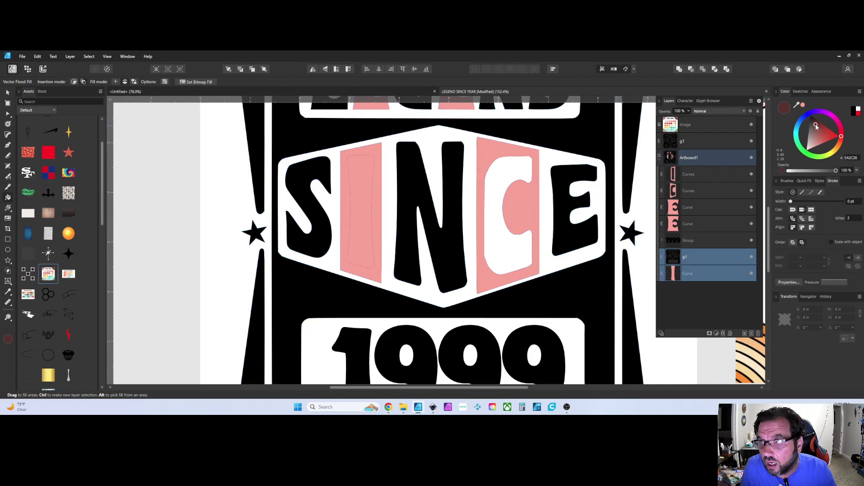
pyautogui.click(360, 189)
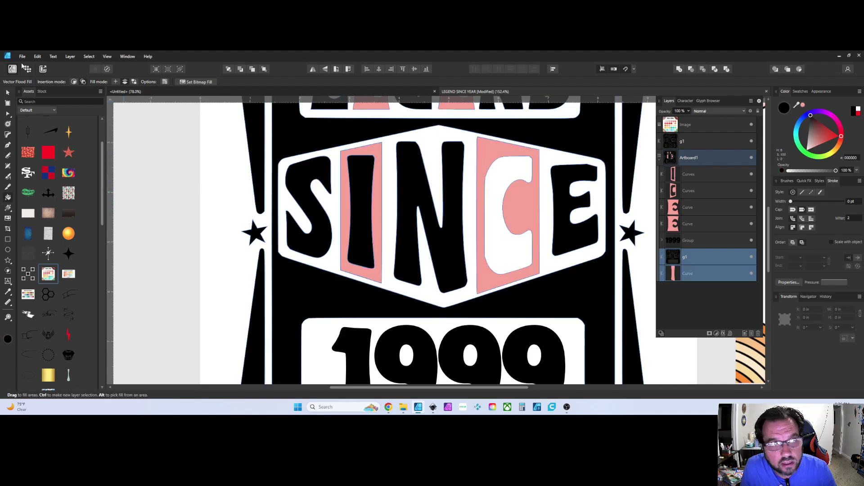
# Subtract the pink shape around the letter I from the g1 base artwork.
pyautogui.click(8, 93)
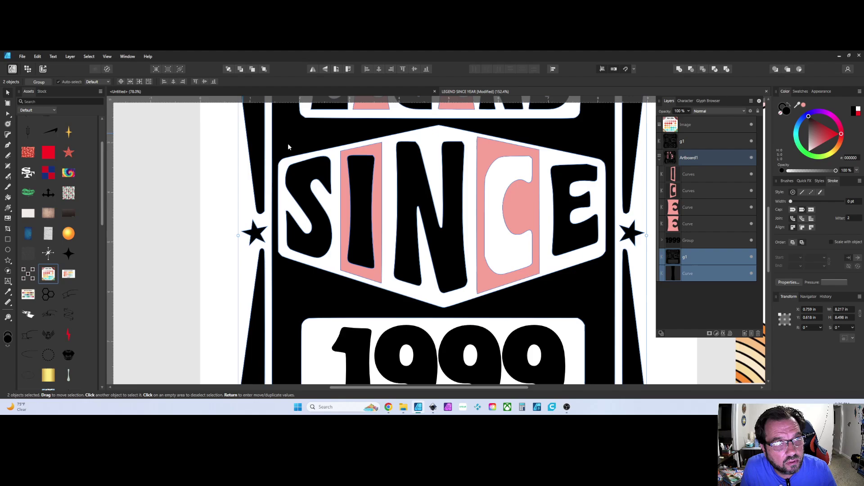
pyautogui.click(365, 155)
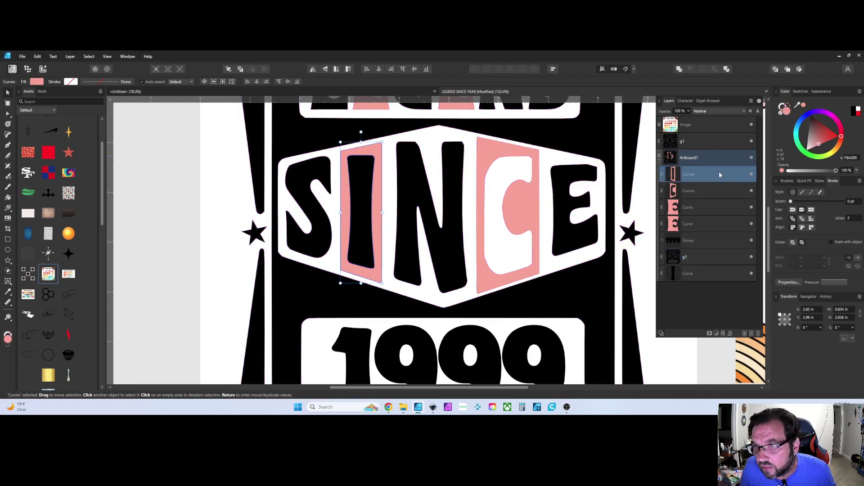
pyautogui.keyDown('ctrl'); pyautogui.click(695, 260); pyautogui.keyUp('ctrl')
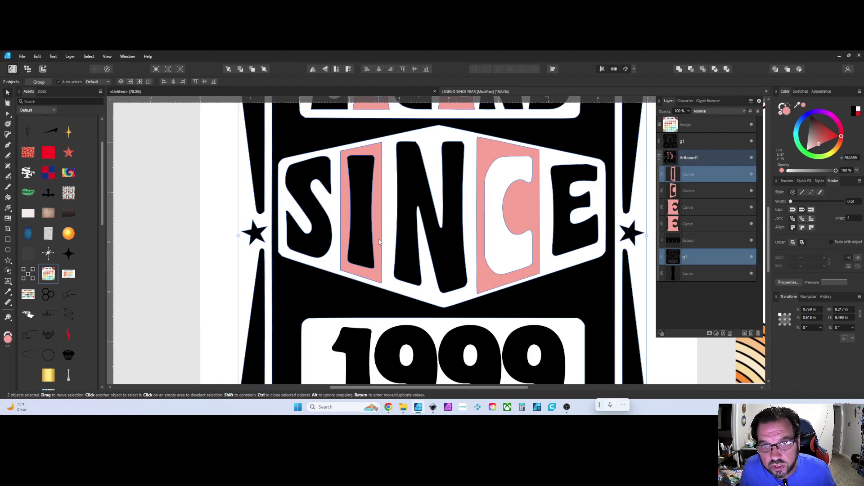
pyautogui.click(691, 71)
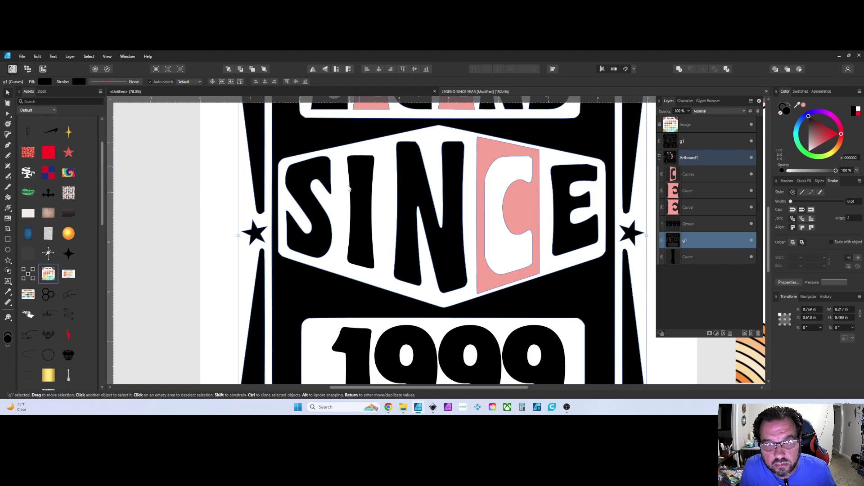
# Flood-fill the letter C of SINCE with black and delete the pink shape around it.
pyautogui.moveTo(485, 203); pyautogui.dragTo(440, 214)
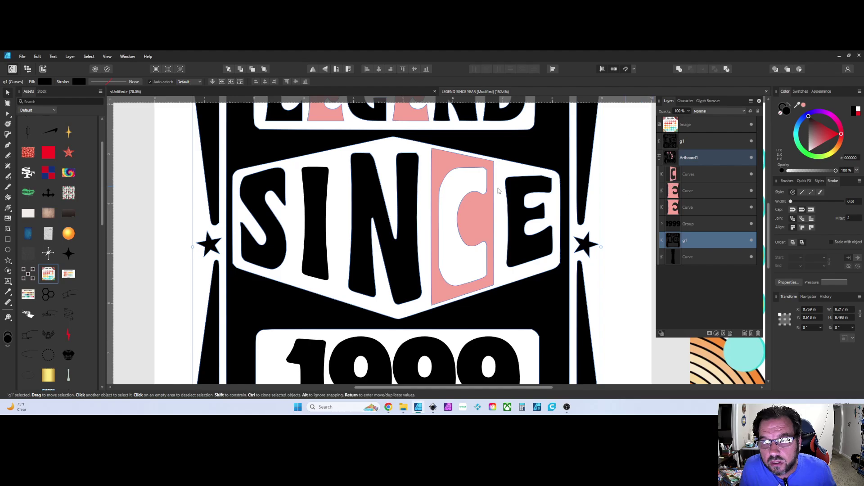
pyautogui.click(7, 198)
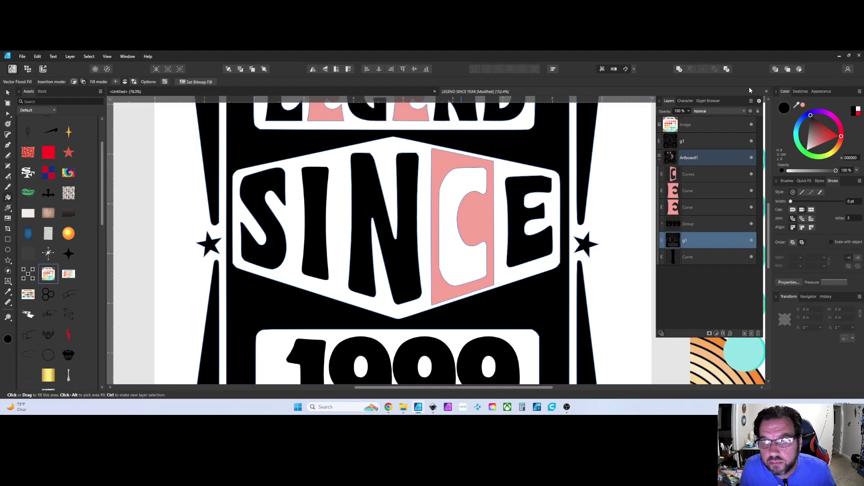
pyautogui.click(455, 242)
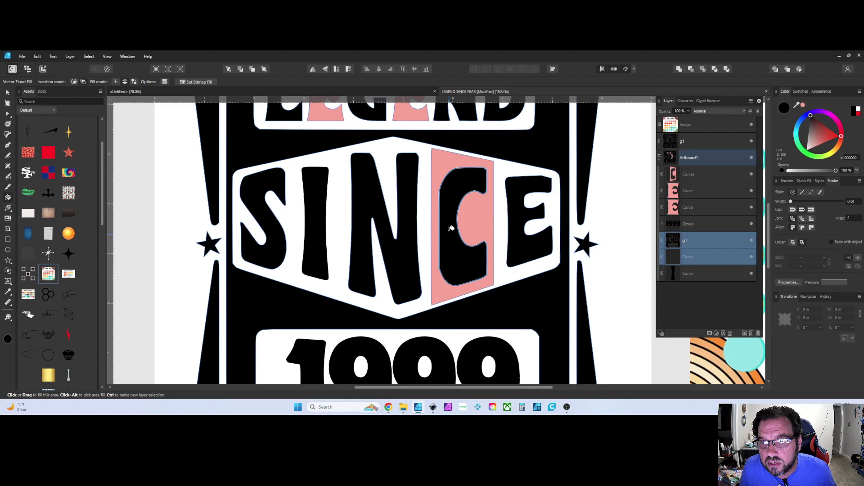
pyautogui.click(703, 175)
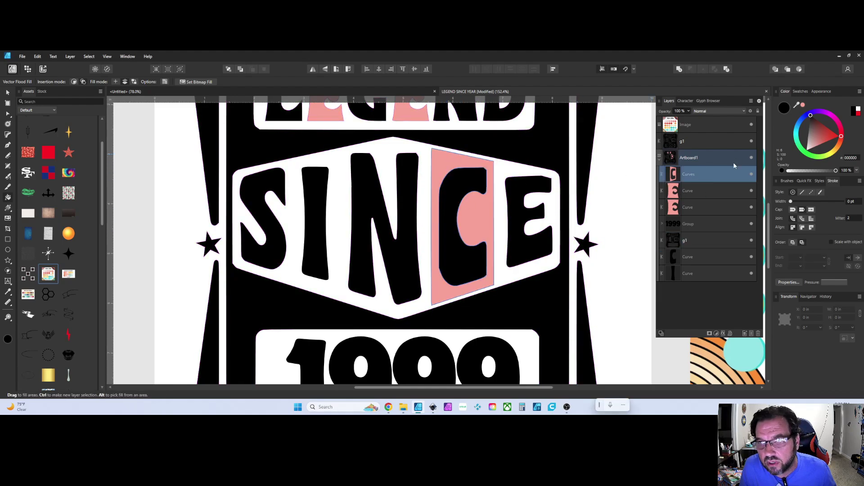
pyautogui.click(8, 94)
pyautogui.press('Delete')
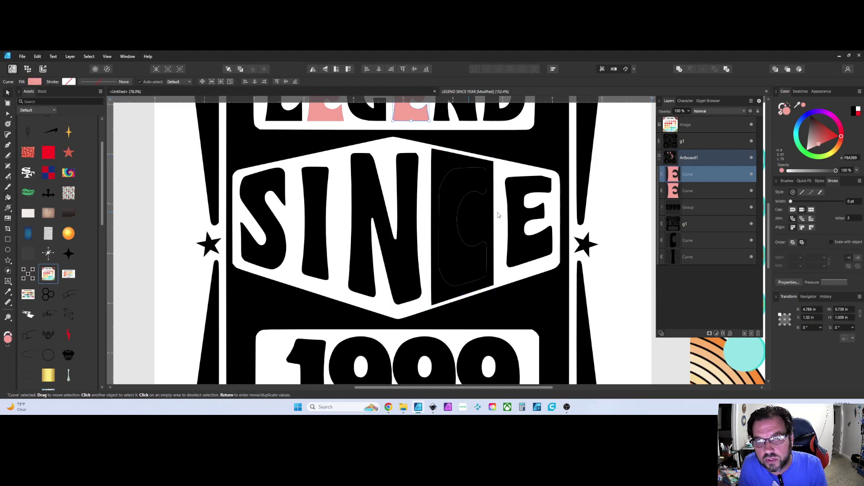
# Flood-fill the black area around the letter C with the picked pink and subtract that new shape from the g1 base artwork.
pyautogui.click(683, 227)
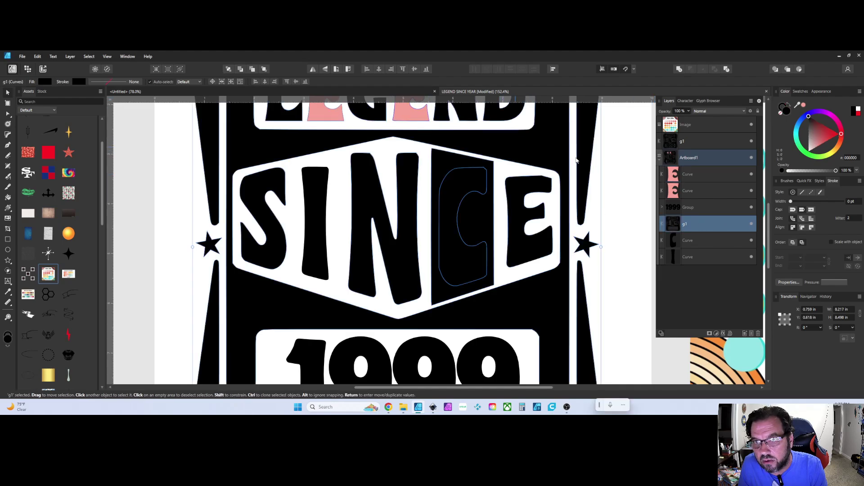
pyautogui.click(7, 197)
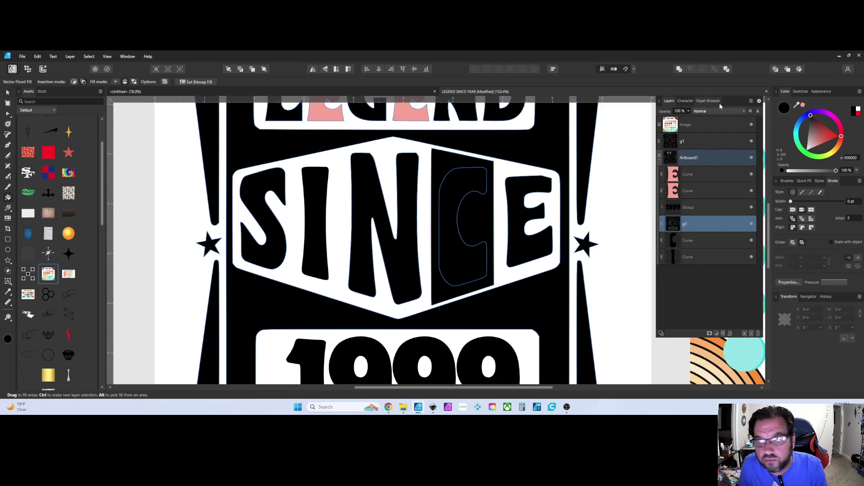
pyautogui.click(803, 105)
pyautogui.click(490, 169)
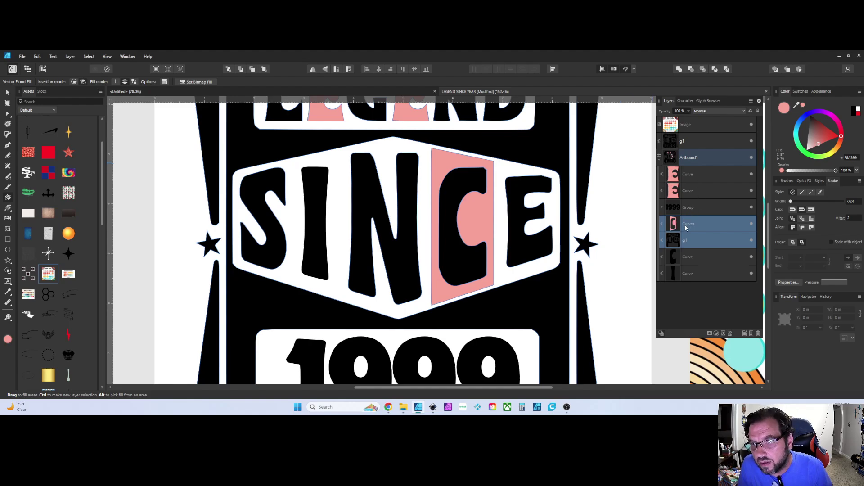
pyautogui.click(689, 228)
pyautogui.keyDown('shift'); pyautogui.click(692, 240); pyautogui.keyUp('shift')
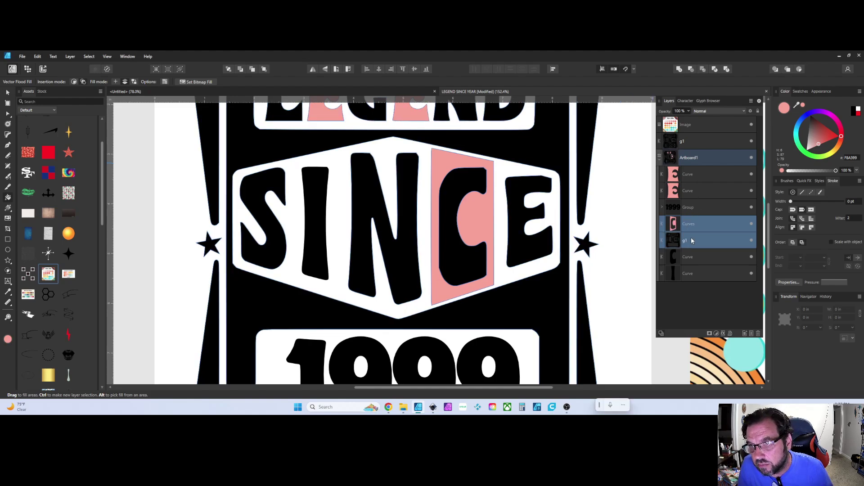
pyautogui.click(691, 69)
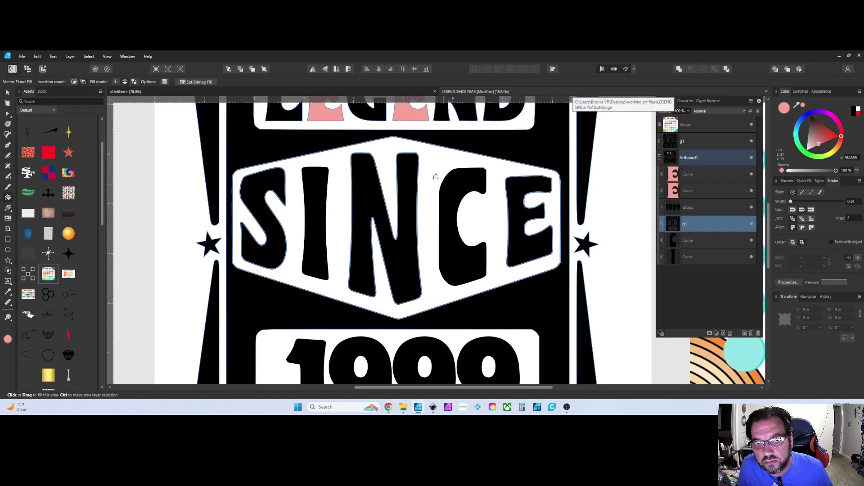
# Draw a circle about 0.25 in wide near the top of the badge's upper-right side bar and fill it with white.
pyautogui.hotkey('ctrl', '0')
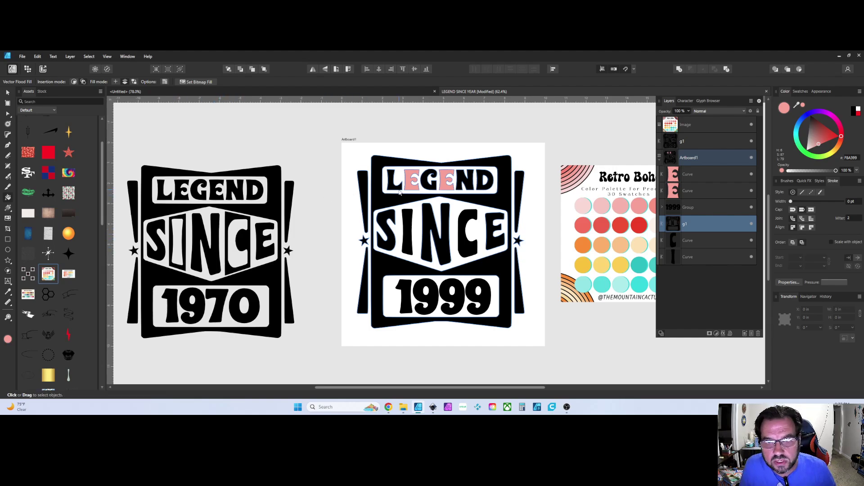
pyautogui.scroll(1, 405, 195)
pyautogui.scroll(-2, 438, 234)
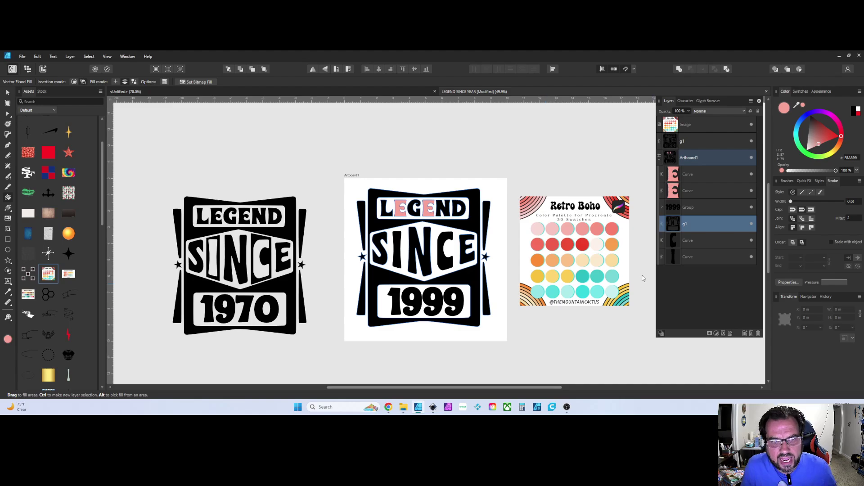
pyautogui.scroll(4, 516, 273)
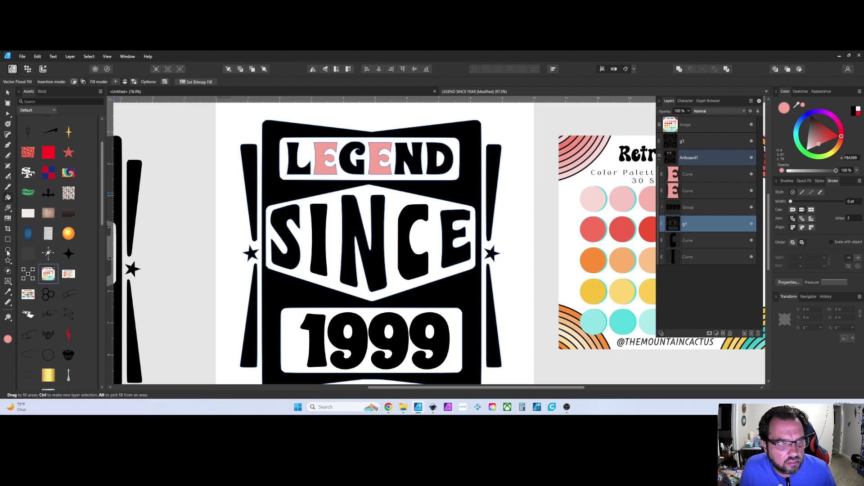
pyautogui.click(8, 251)
pyautogui.scroll(3, 187, 252)
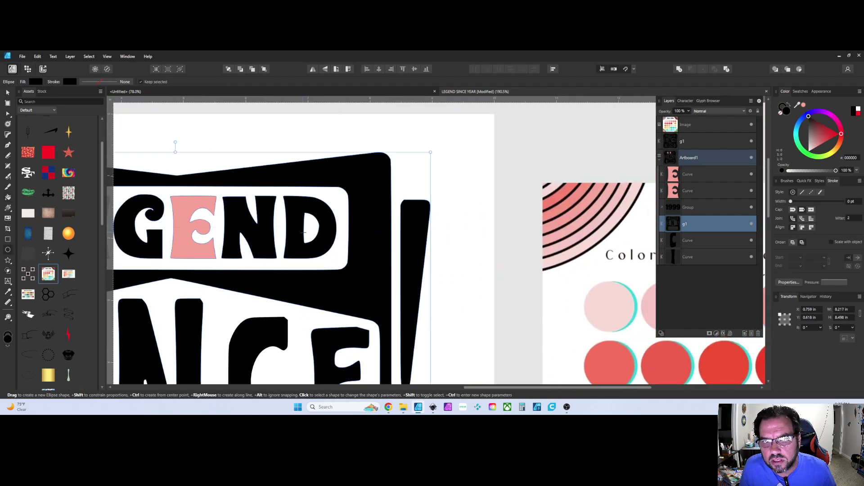
pyautogui.moveTo(406, 211); pyautogui.dragTo(415, 217)
pyautogui.click(7, 92)
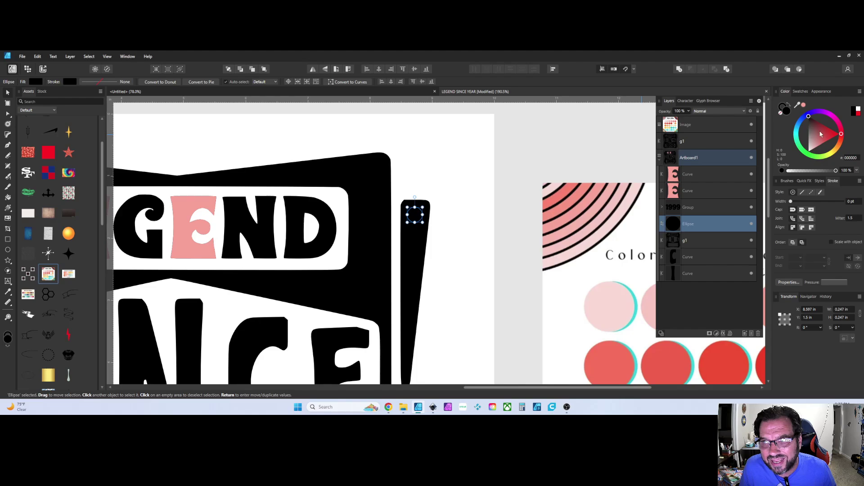
pyautogui.moveTo(820, 134); pyautogui.dragTo(804, 183)
# Duplicate the white circle below itself, shrink the copy to about 0.18 in, and repeat the duplication for a tapering column of five dots.
pyautogui.moveTo(443, 240)
pyautogui.mouseDown()
pyautogui.moveTo(465, 232)
pyautogui.moveTo(441, 222)
pyautogui.moveTo(442, 235)
pyautogui.mouseUp()
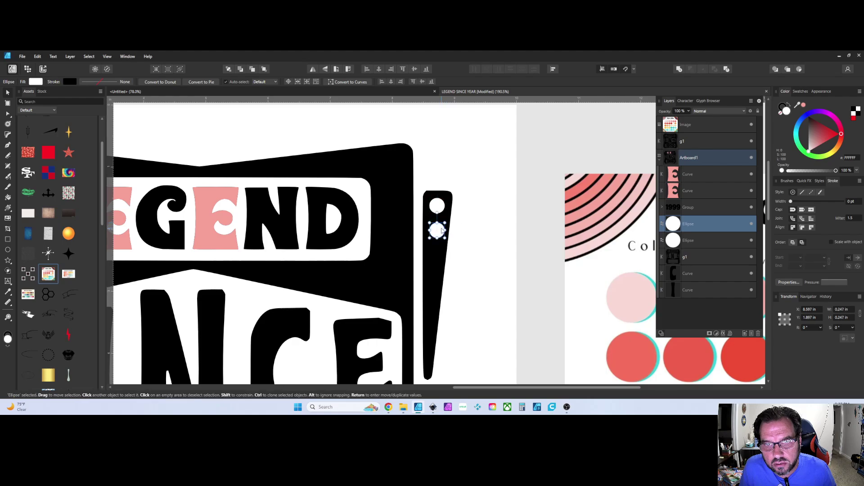
pyautogui.moveTo(442, 223); pyautogui.dragTo(441, 220)
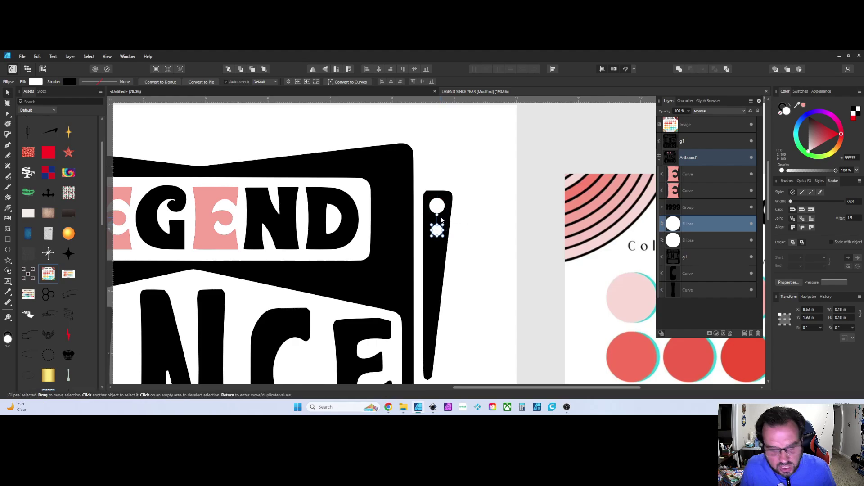
pyautogui.hotkey('ctrl', 'j')
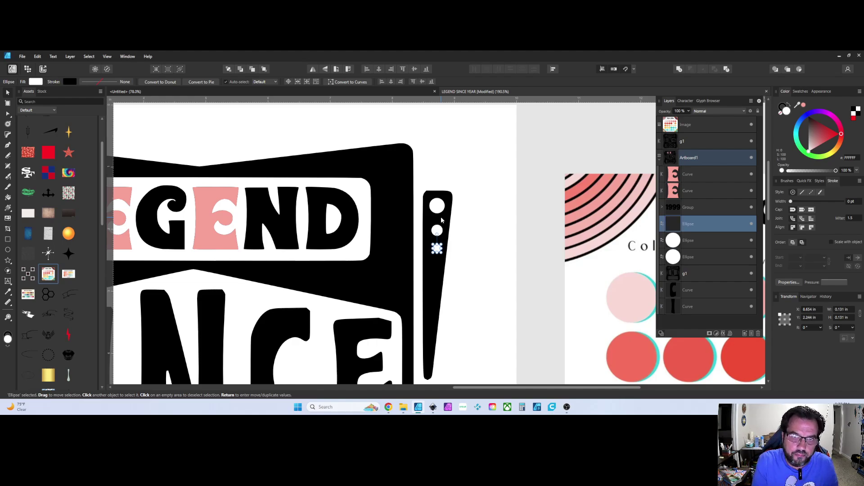
pyautogui.hotkey('ctrl', 'j')
pyautogui.hotkey('ctrl', 'j')
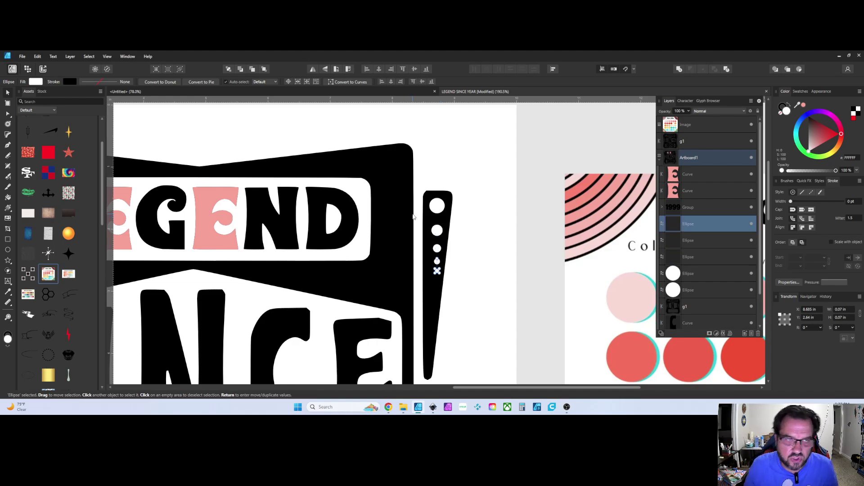
pyautogui.click(158, 139)
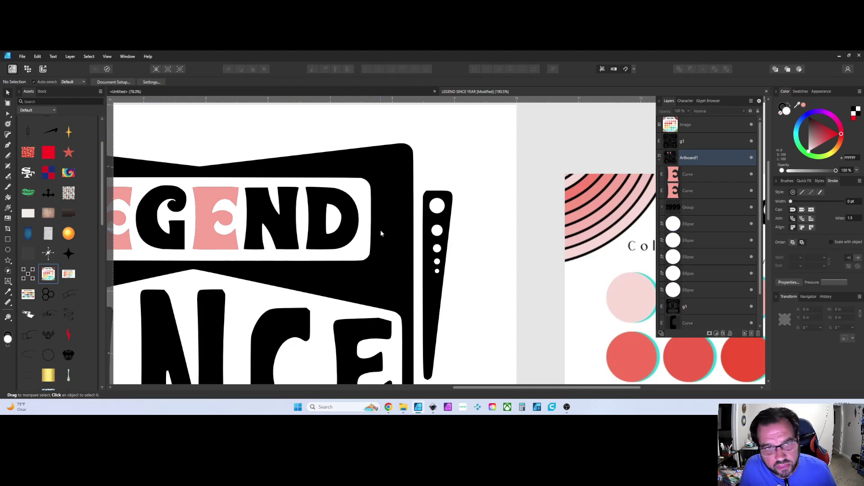
# Examine the SINCE lettering, the dotted side bar and the whole 1999 design on the artboard.
pyautogui.scroll(-3, 381, 232)
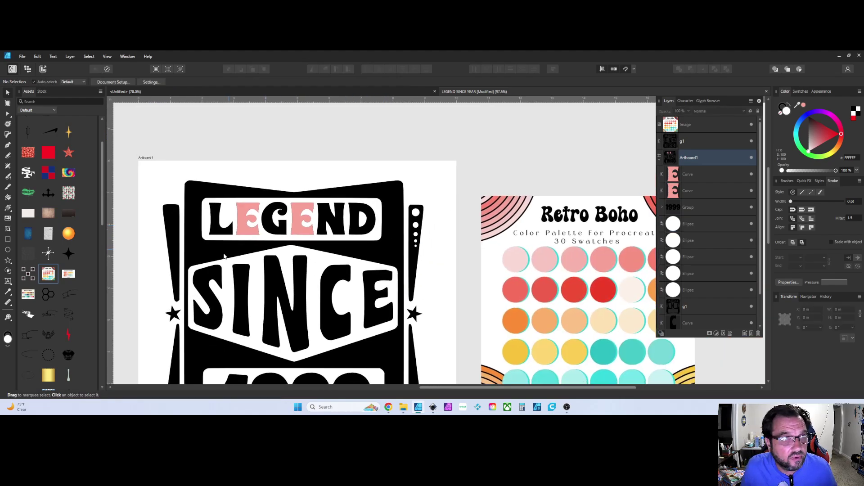
pyautogui.moveTo(226, 257); pyautogui.dragTo(267, 240)
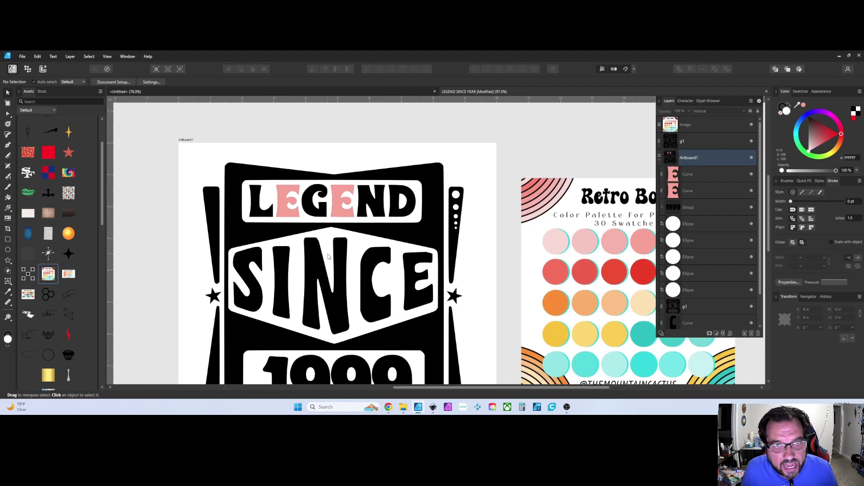
pyautogui.scroll(3, 328, 256)
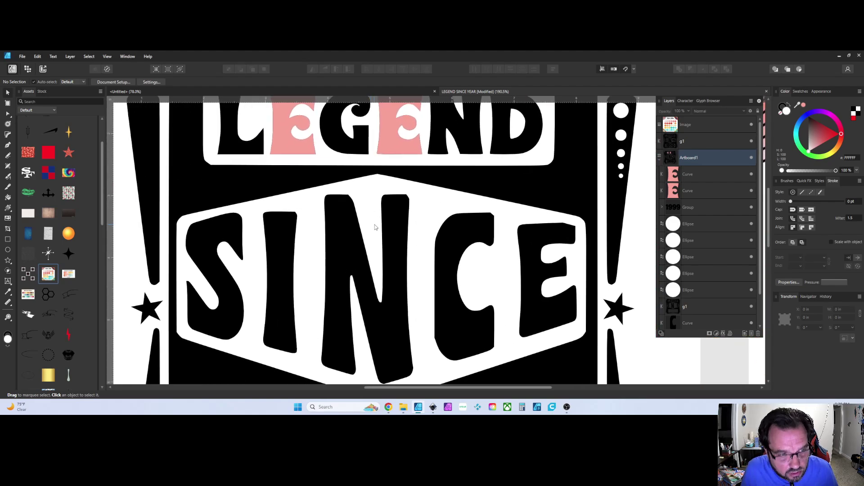
pyautogui.scroll(-2, 325, 227)
pyautogui.scroll(-2, 234, 273)
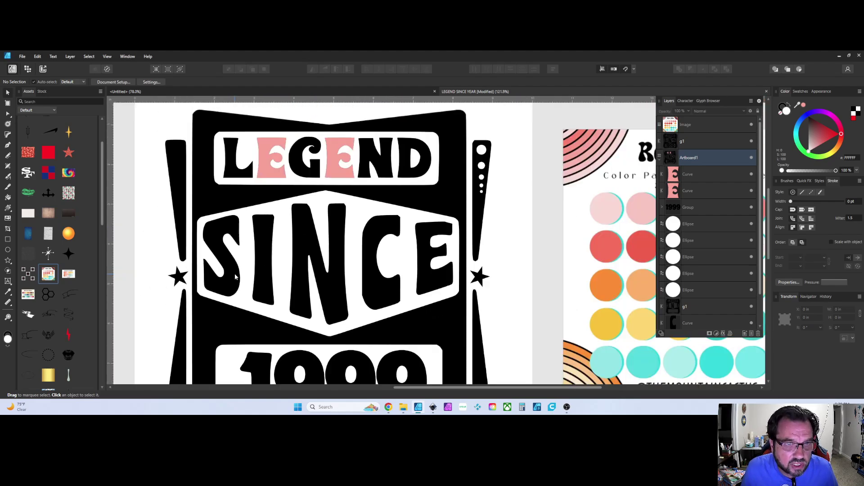
pyautogui.moveTo(234, 274); pyautogui.dragTo(274, 274)
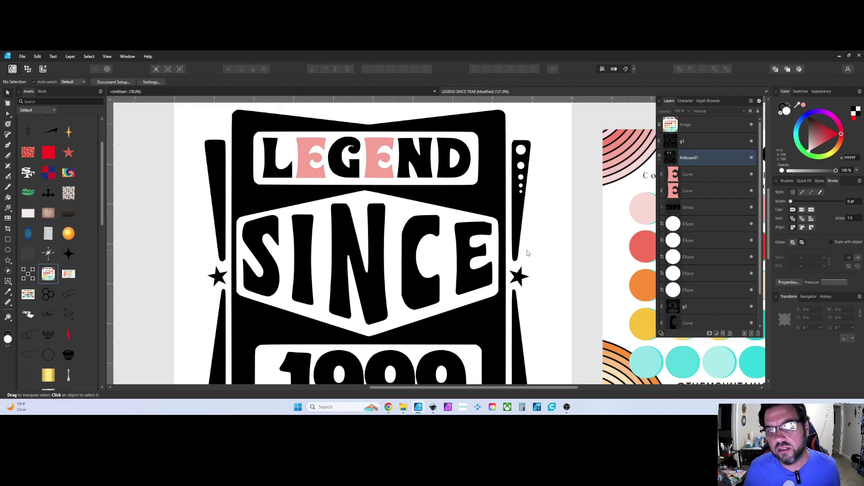
pyautogui.scroll(-2, 488, 253)
pyautogui.moveTo(489, 254); pyautogui.dragTo(475, 201)
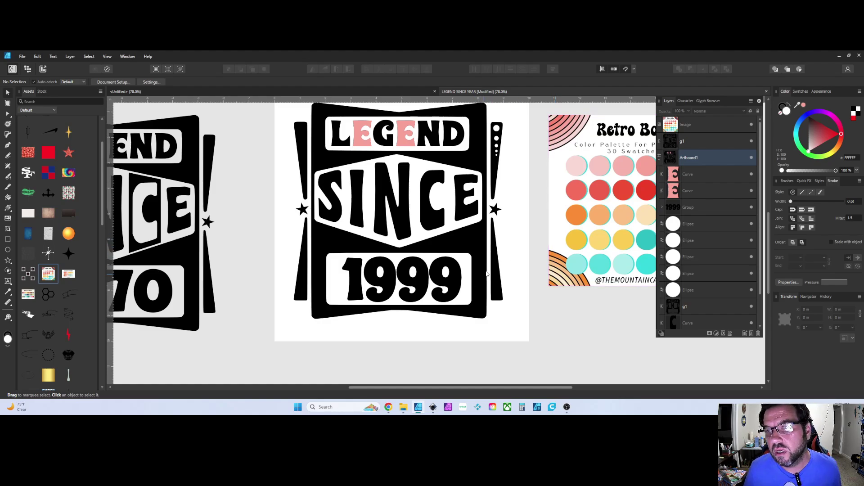
pyautogui.moveTo(481, 276); pyautogui.dragTo(459, 295)
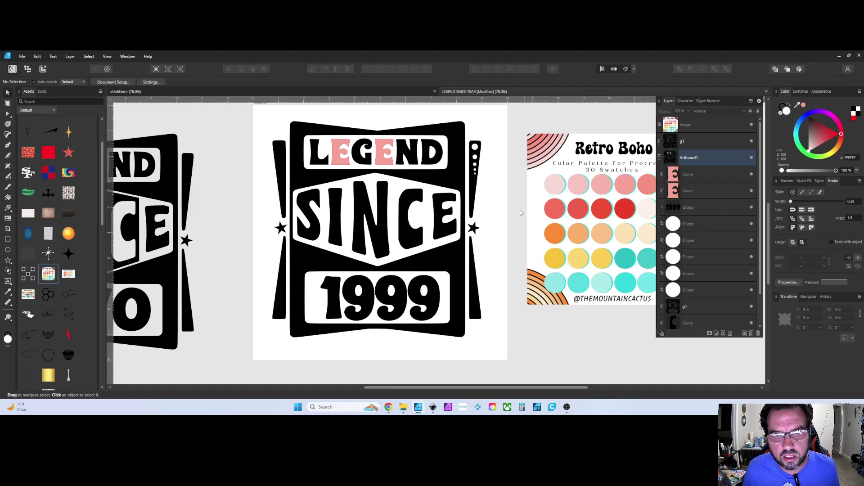
# Fill the g1 base artwork on the artboard with pure red, hex FF0000.
pyautogui.click(301, 173)
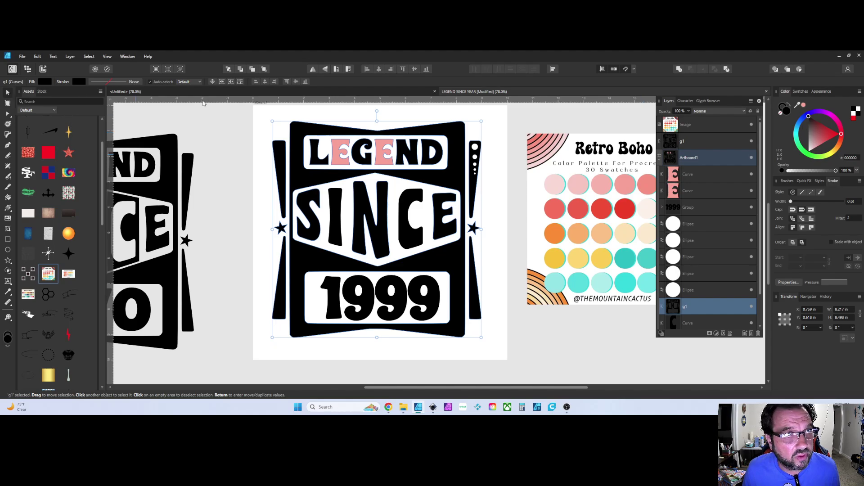
pyautogui.moveTo(811, 127); pyautogui.dragTo(845, 159)
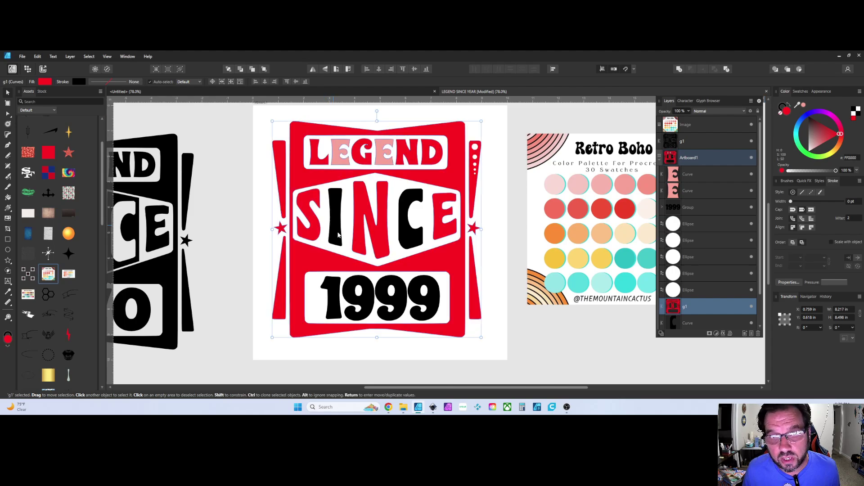
pyautogui.click(360, 305)
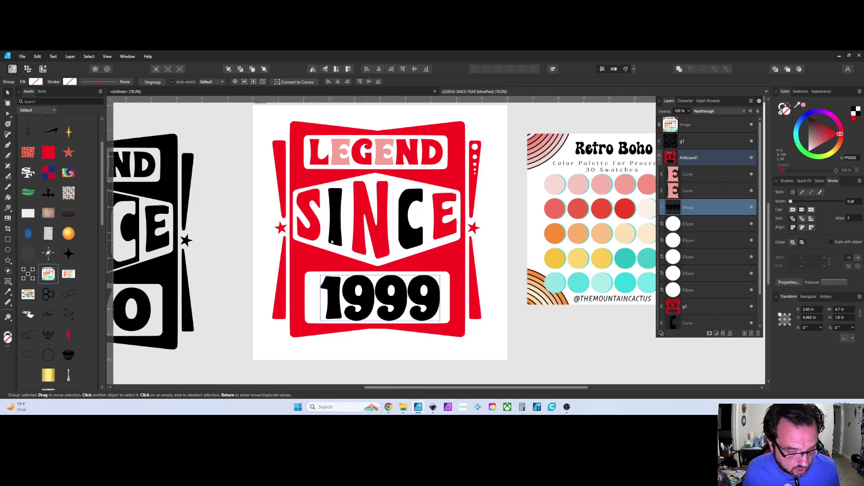
# Remove the letter S of SINCE from the red base artwork by deleting all of its nodes.
pyautogui.click(311, 202)
pyautogui.press('a')
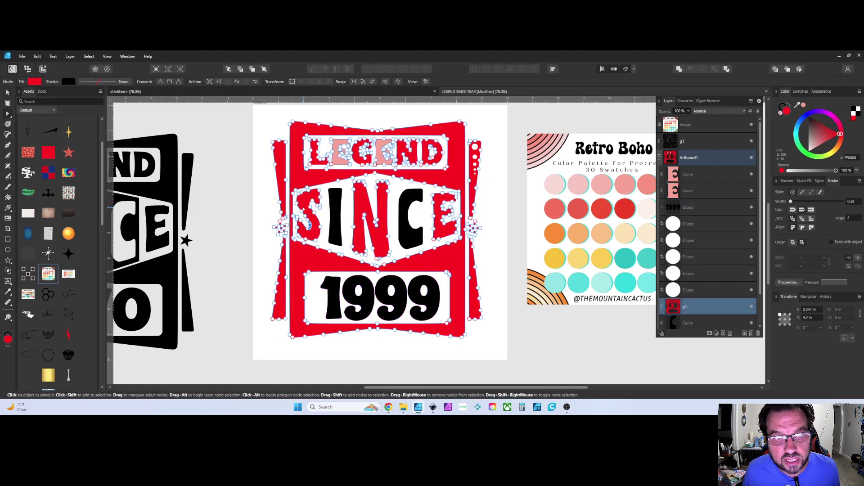
pyautogui.keyDown('ctrl'); pyautogui.scroll(5, 297, 211); pyautogui.keyUp('ctrl')
pyautogui.moveTo(299, 166); pyautogui.dragTo(367, 291)
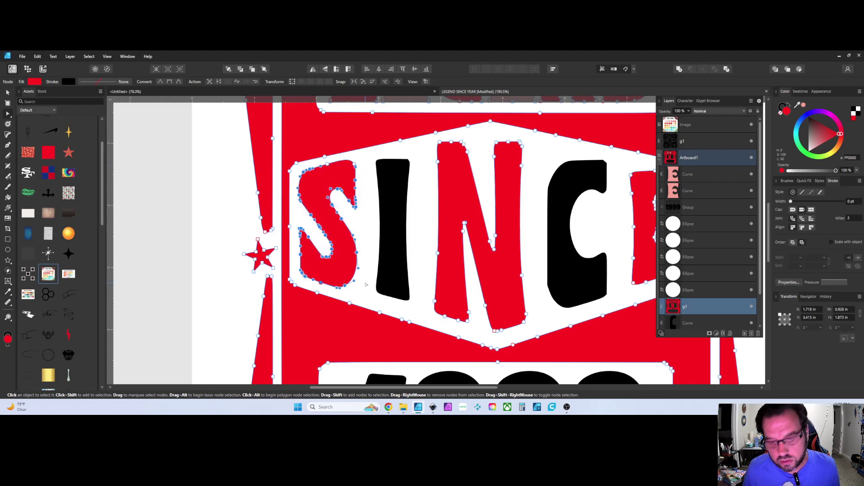
pyautogui.press('Delete')
pyautogui.moveTo(366, 157); pyautogui.dragTo(323, 177)
pyautogui.press('Delete')
pyautogui.click(343, 226)
pyautogui.keyDown('ctrl'); pyautogui.scroll(-5, 348, 247); pyautogui.keyUp('ctrl')
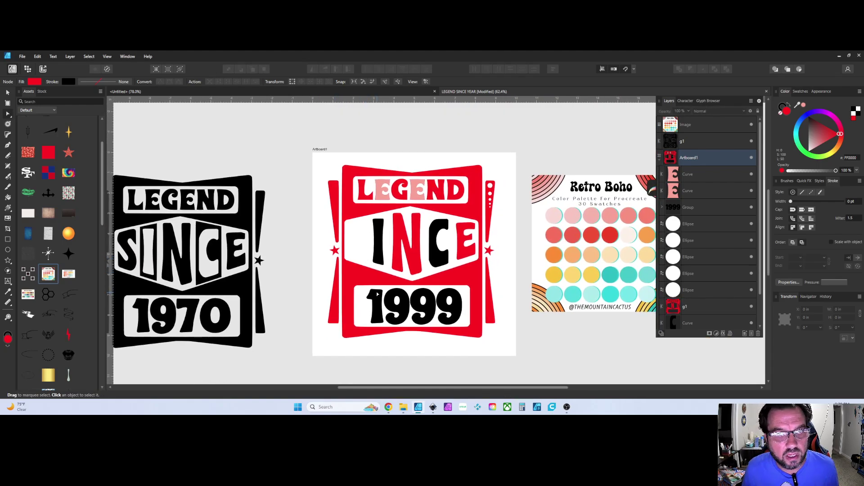
pyautogui.keyDown('ctrl'); pyautogui.scroll(1, 377, 293); pyautogui.keyUp('ctrl')
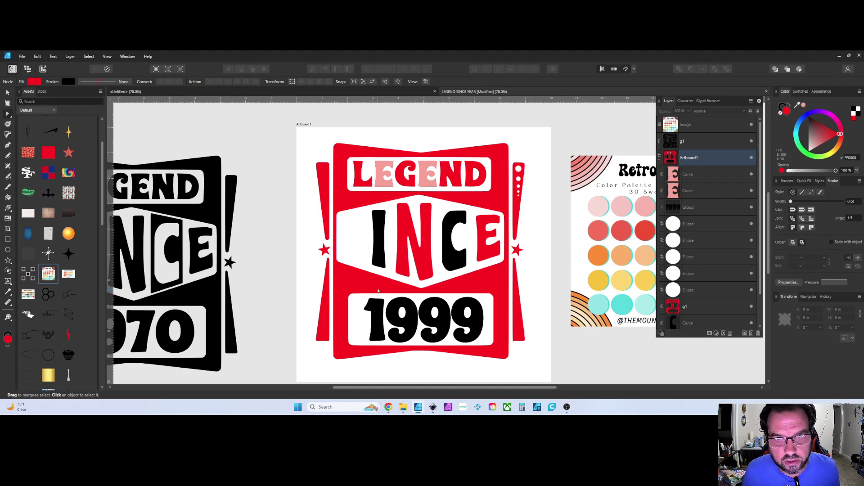
pyautogui.moveTo(415, 271); pyautogui.dragTo(392, 263)
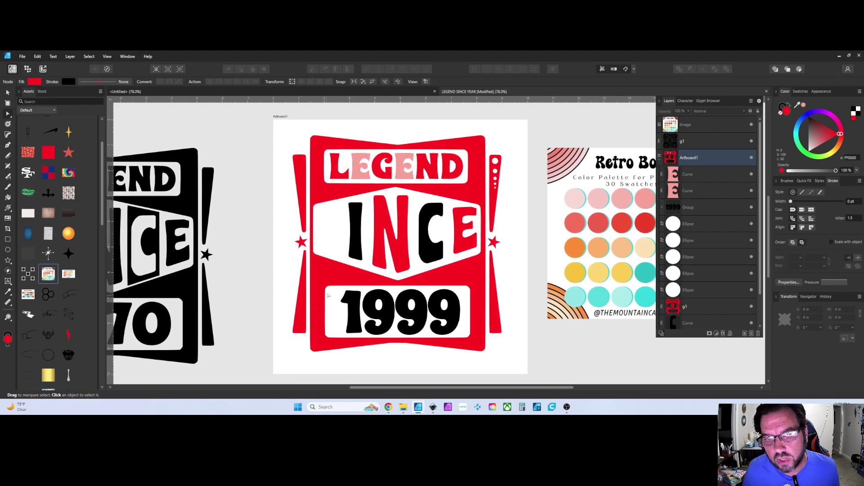